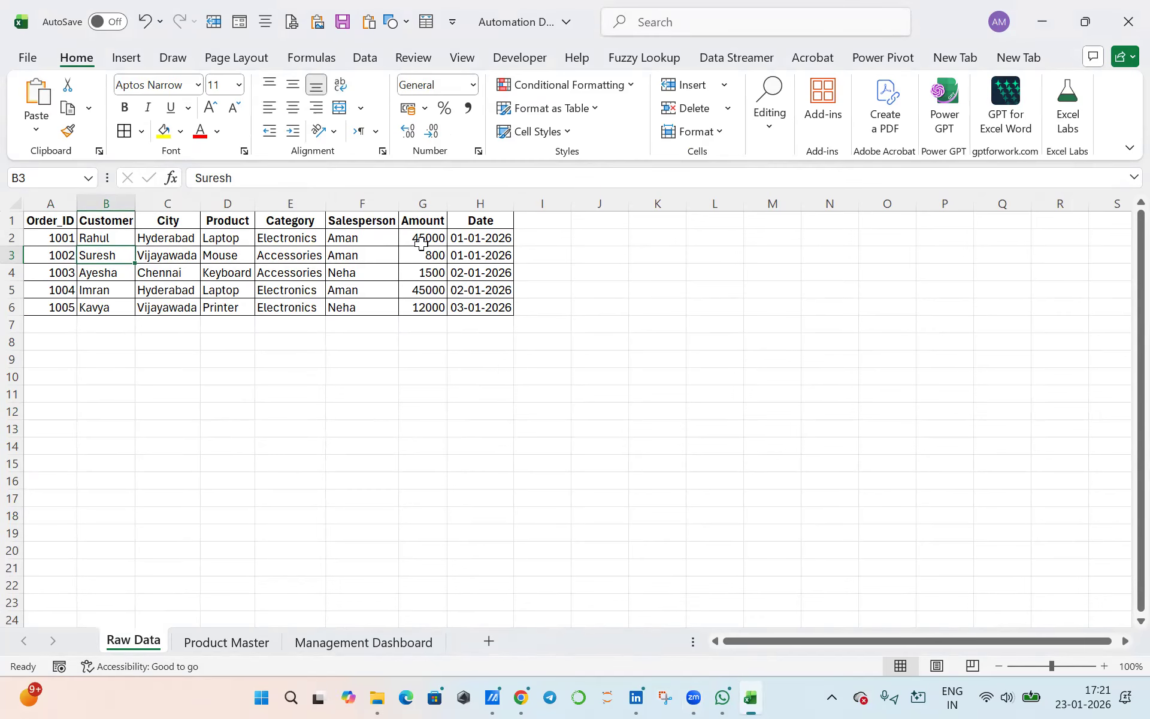
- Examine the Category entries and the Amount values of the Electronics orders on the Raw Data sheet
left_click_drag(426, 236, 426, 308)
left_click(283, 237)
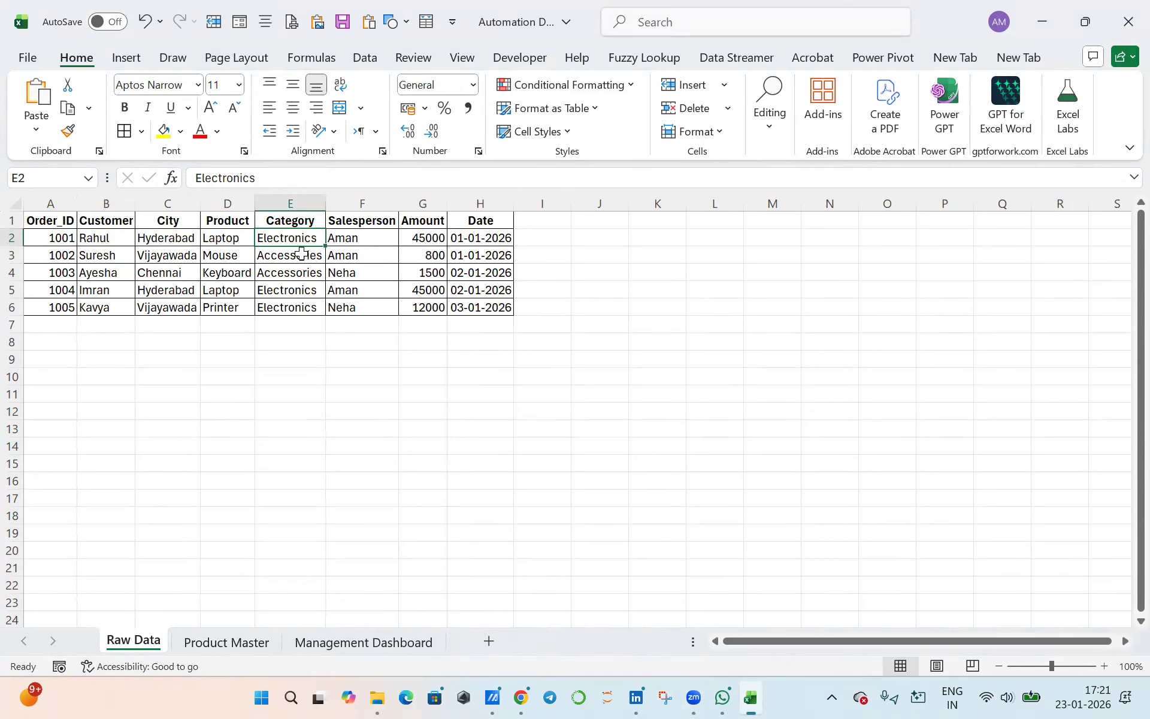
left_click(308, 292)
left_click(309, 303)
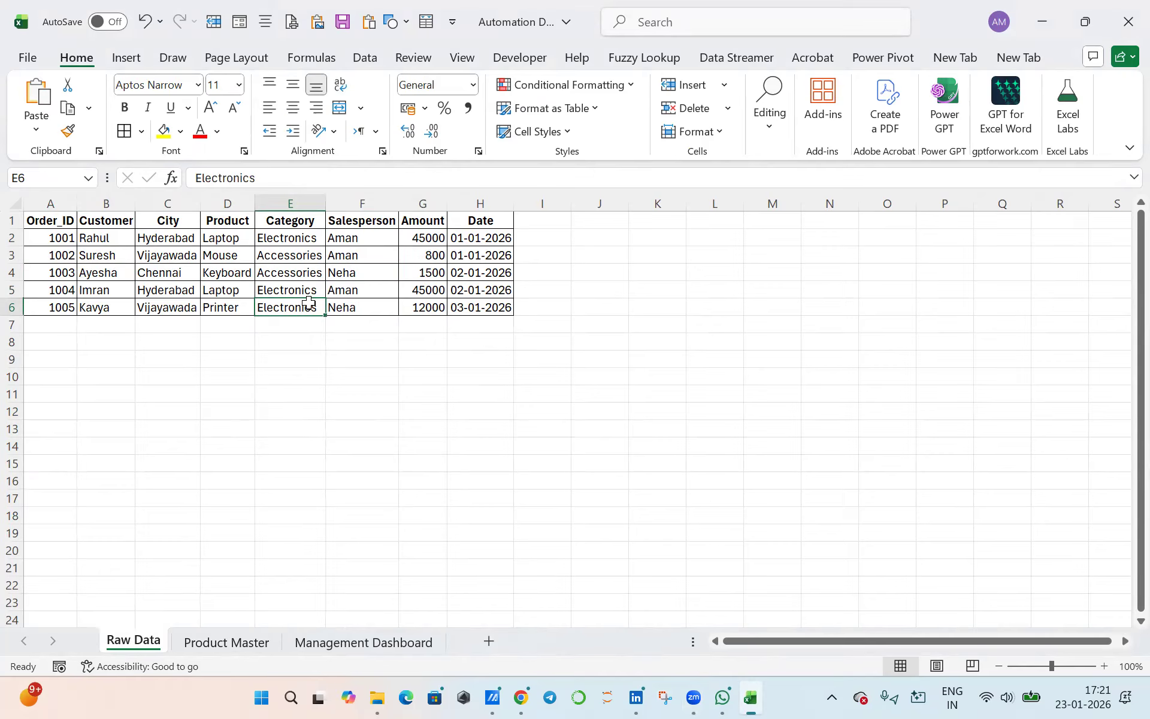
left_click(435, 240)
left_click(437, 291)
left_click(435, 305)
left_click(430, 242)
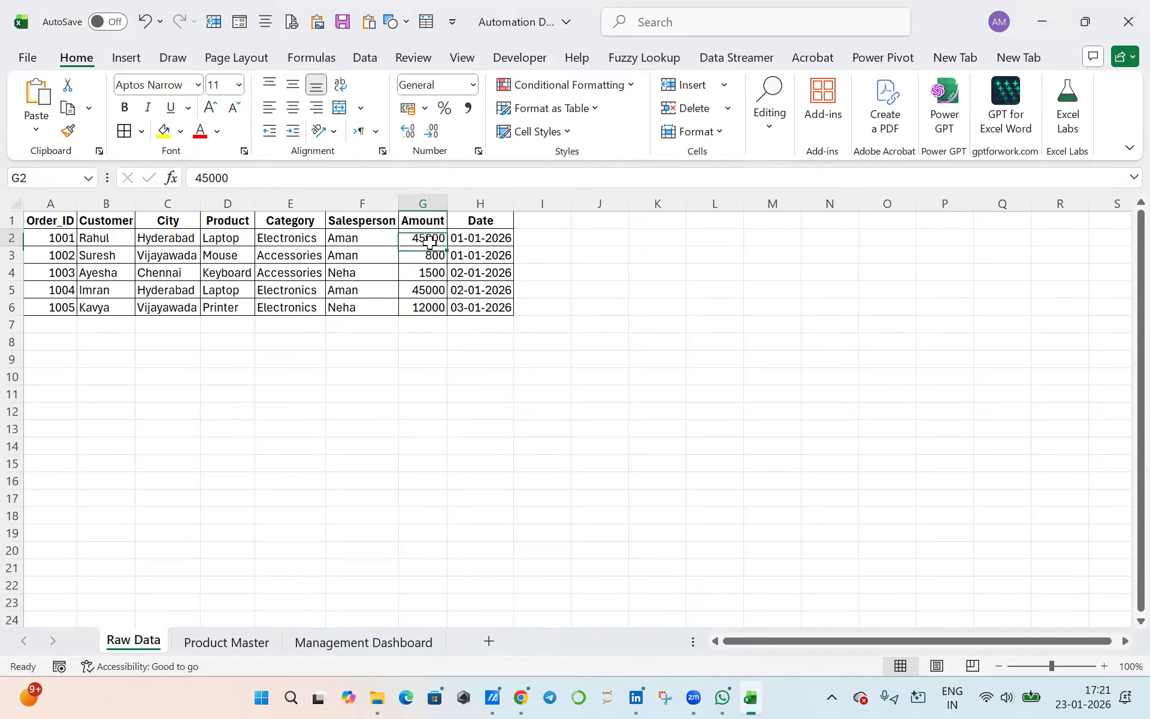
left_click(433, 294)
left_click(436, 307)
left_click(434, 237)
left_click(431, 290)
left_click(435, 307)
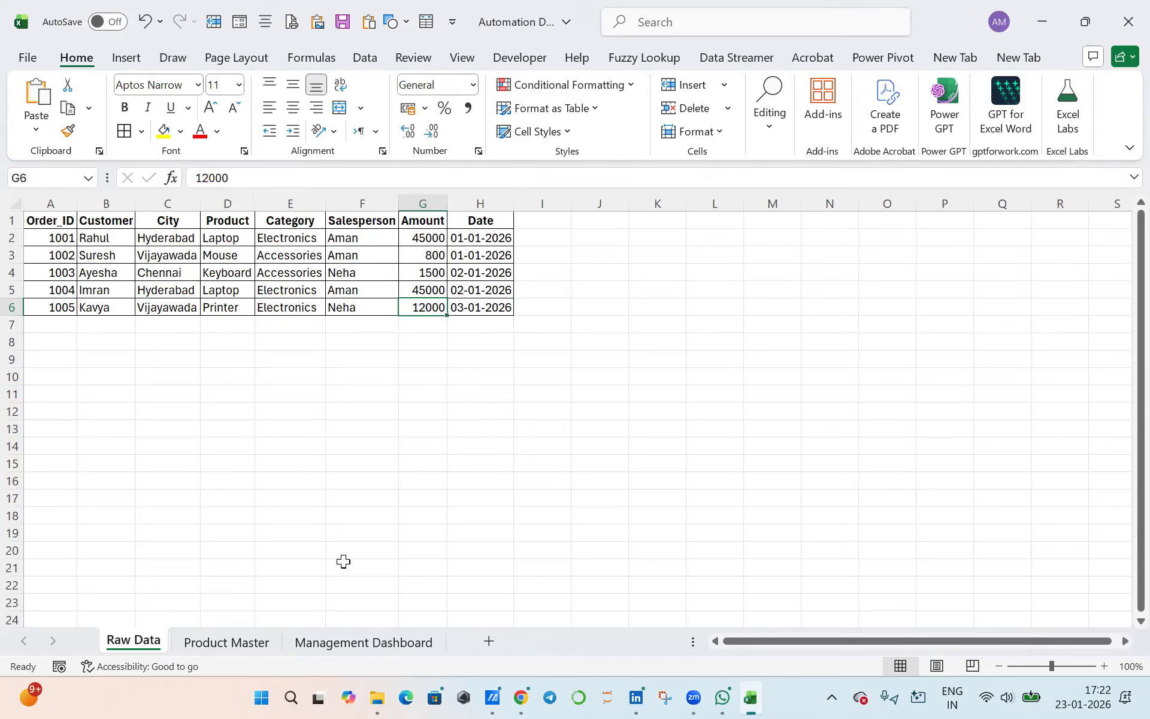
- Review the order columns on the Raw Data sheet and the metrics and result cells on the Management Dashboard sheet
left_click_drag(50, 204, 479, 204)
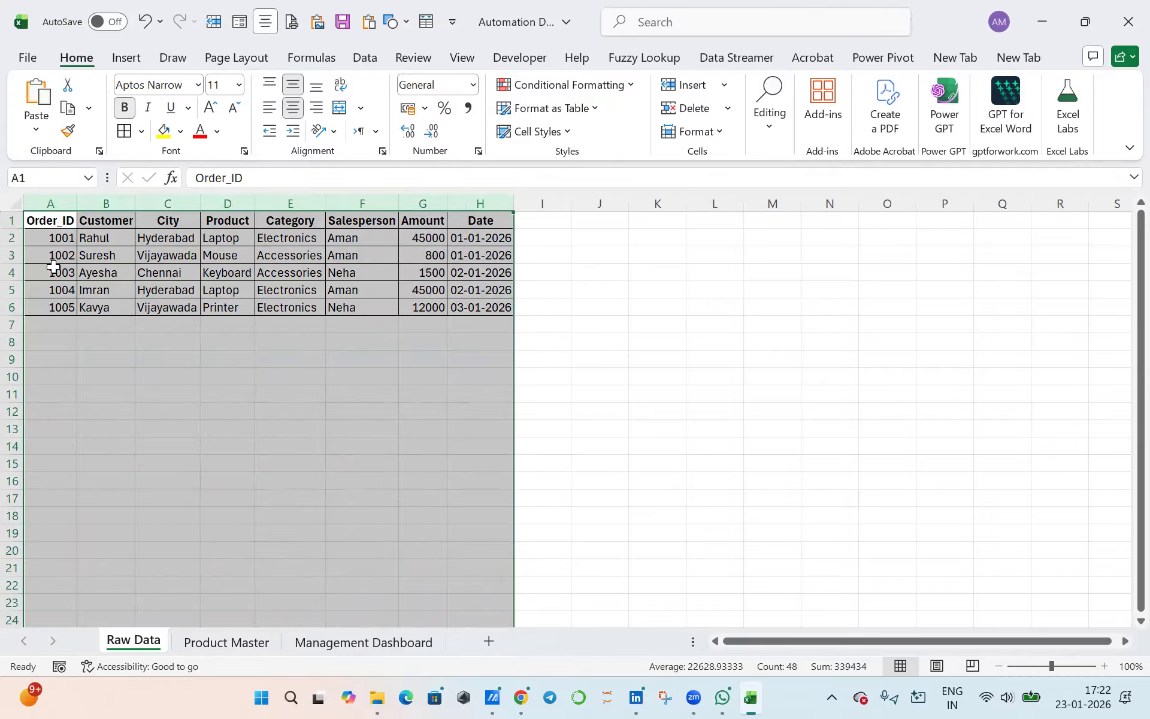
left_click_drag(61, 240, 473, 306)
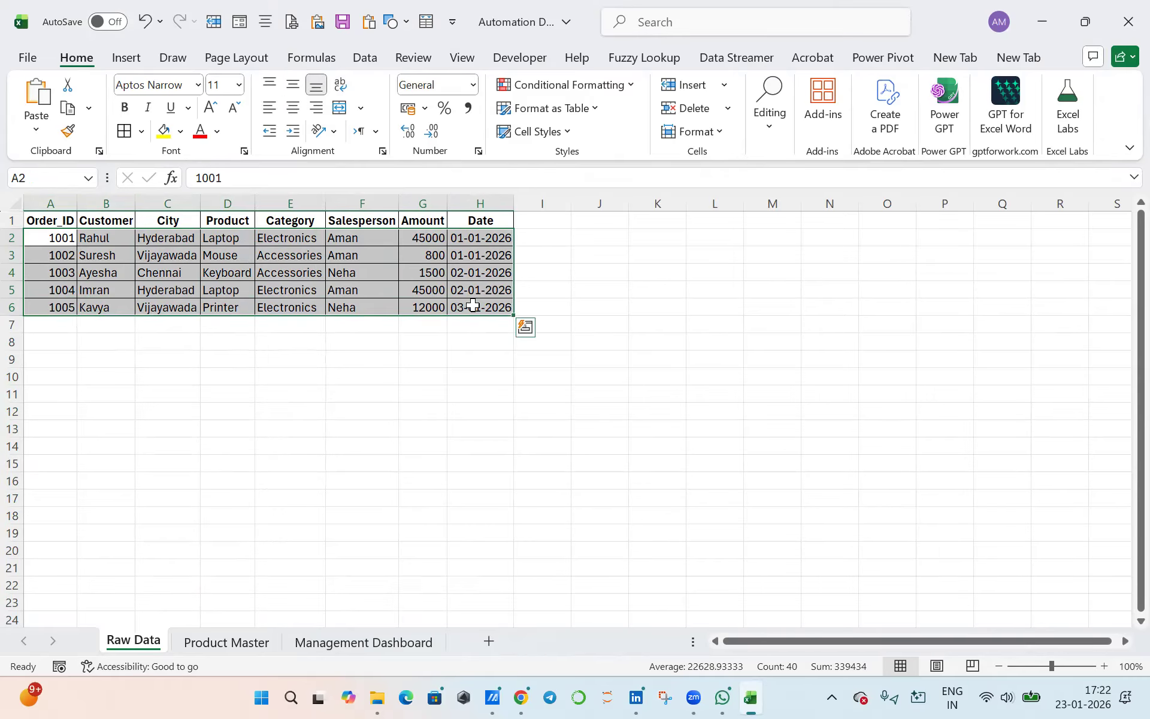
left_click(481, 202)
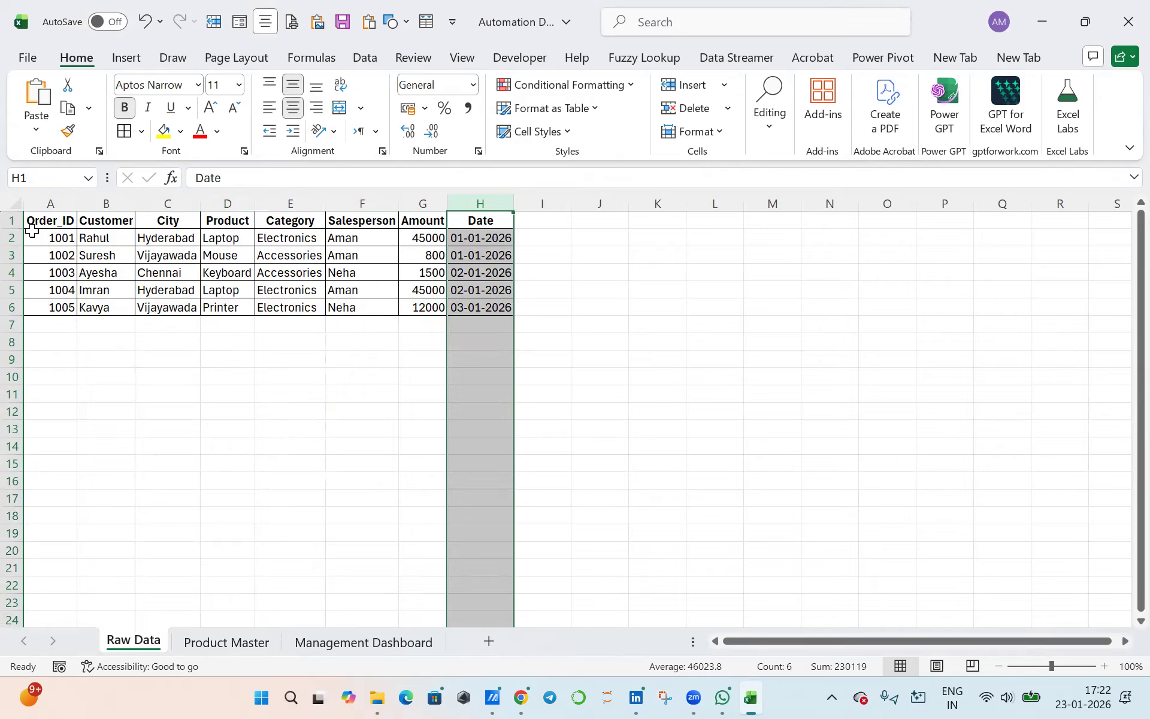
left_click(472, 203)
left_click_drag(472, 203, 79, 208)
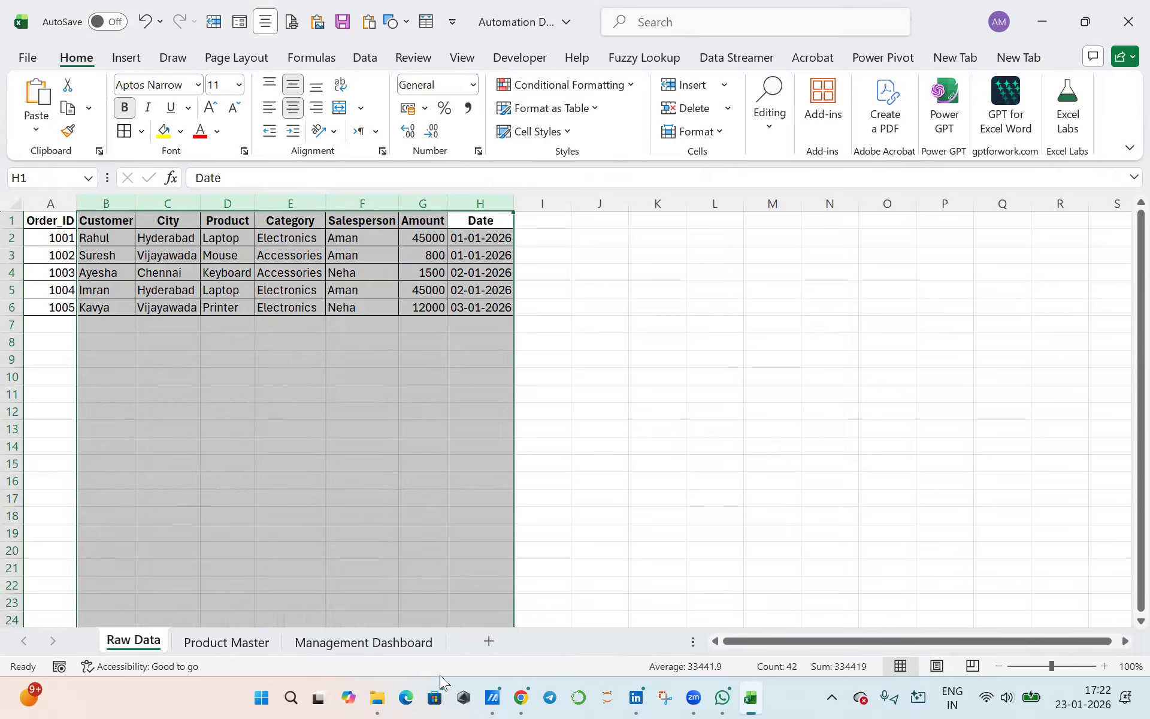
left_click(408, 650)
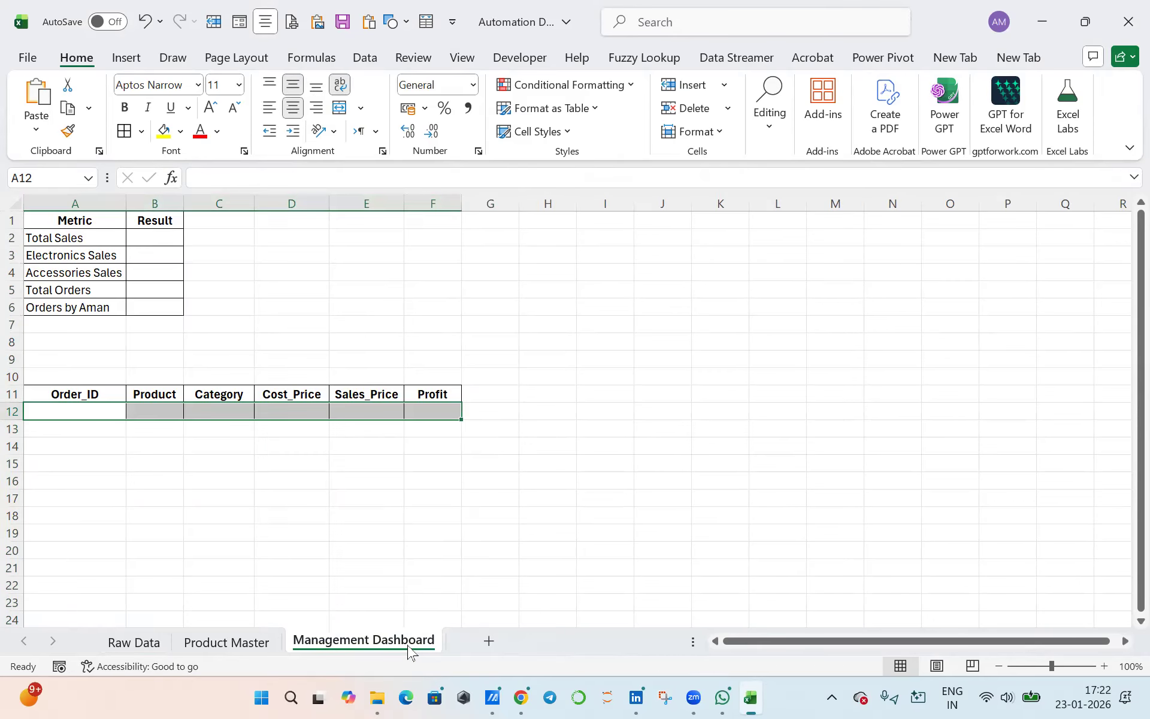
left_click(74, 240)
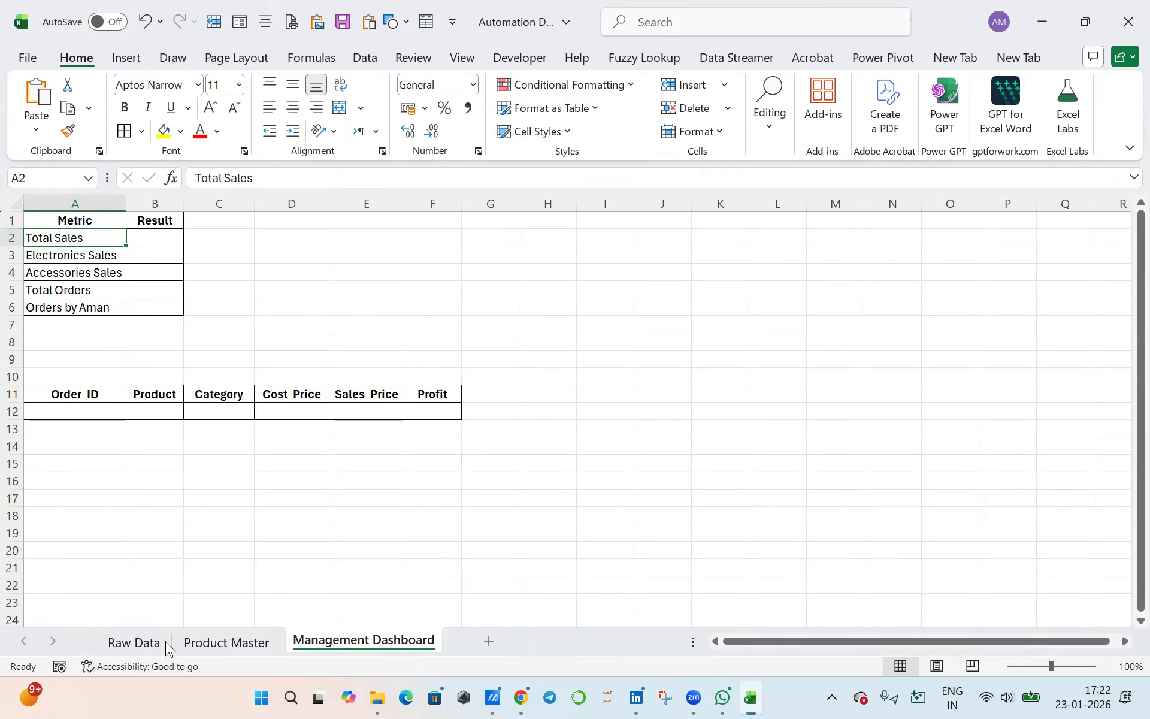
left_click(134, 642)
left_click(310, 649)
left_click(133, 642)
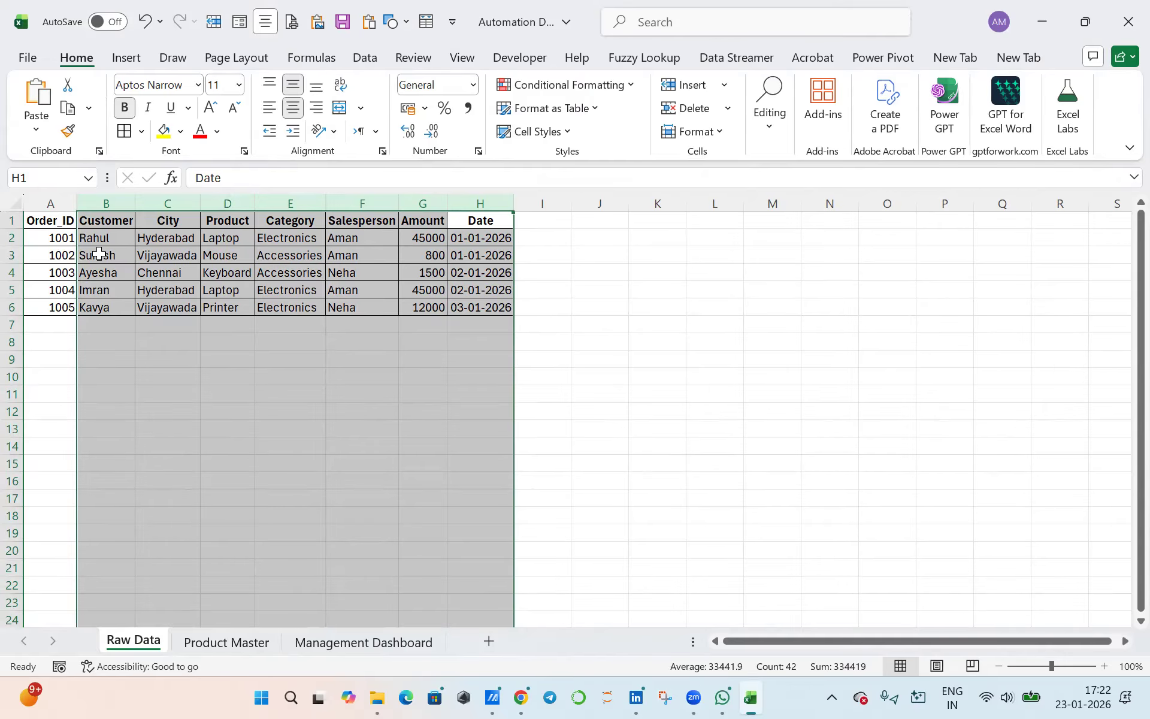
left_click(333, 648)
left_click_drag(165, 239, 161, 307)
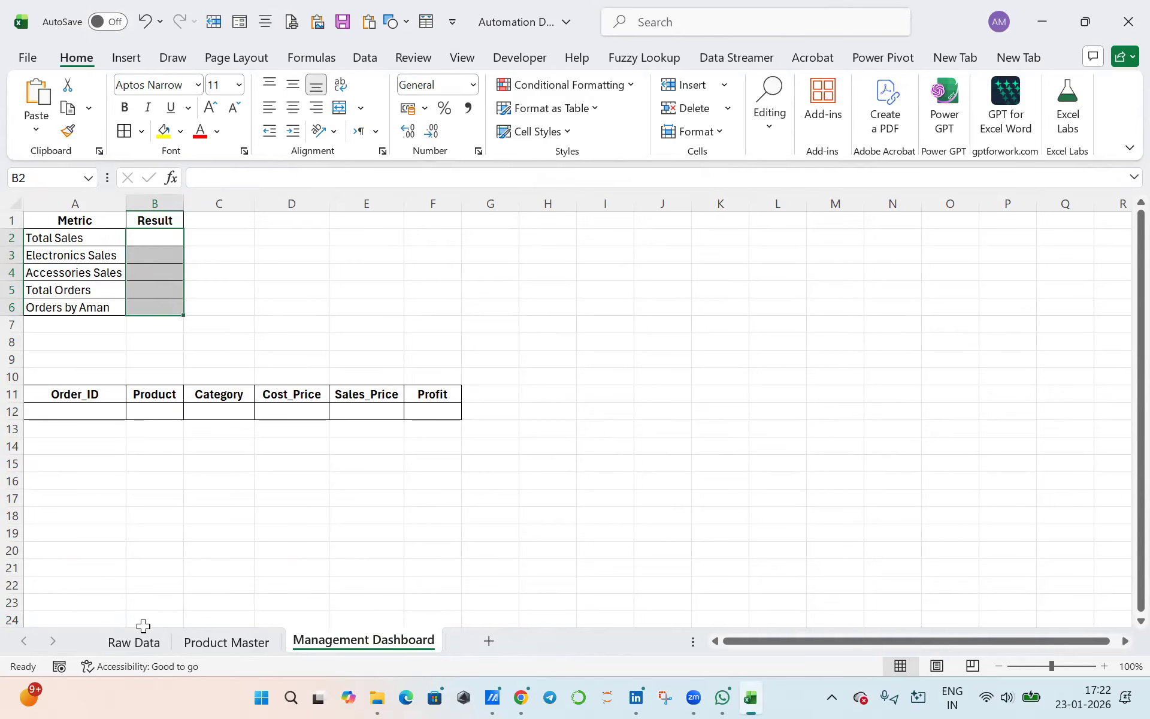
- Calculate Total Sales in cell B2 of the Management Dashboard with SUM over the Raw Data amounts G2:G6
left_click(151, 243)
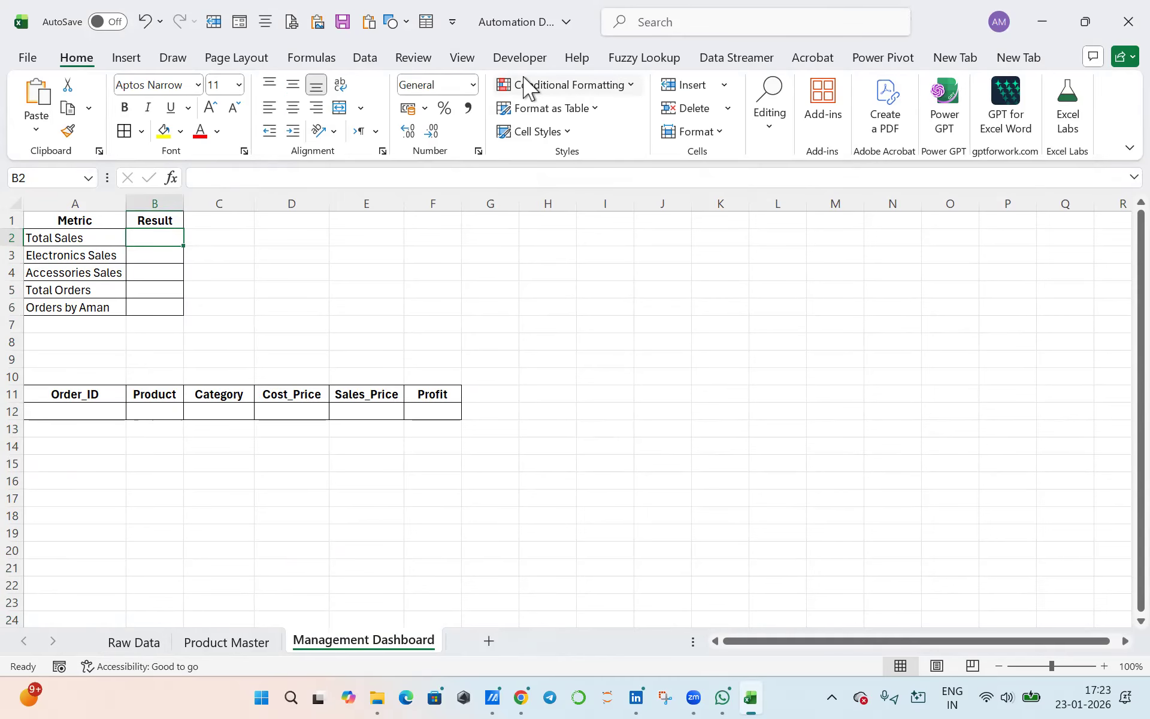
type("=sum")
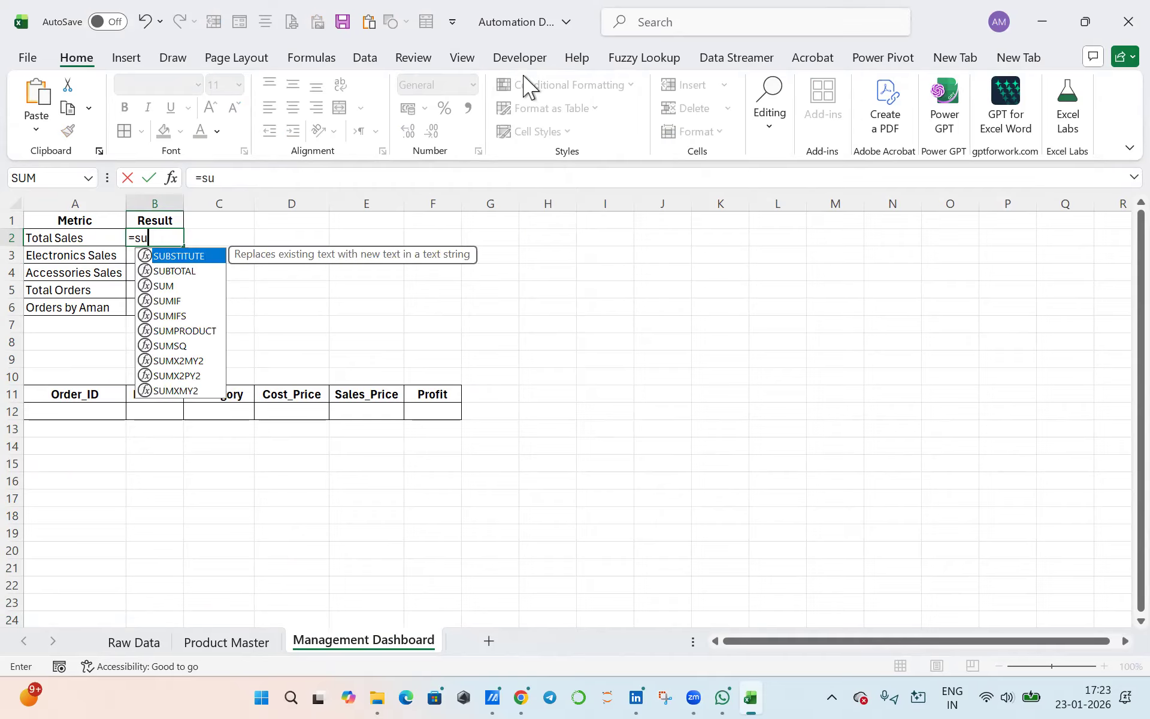
key("Tab")
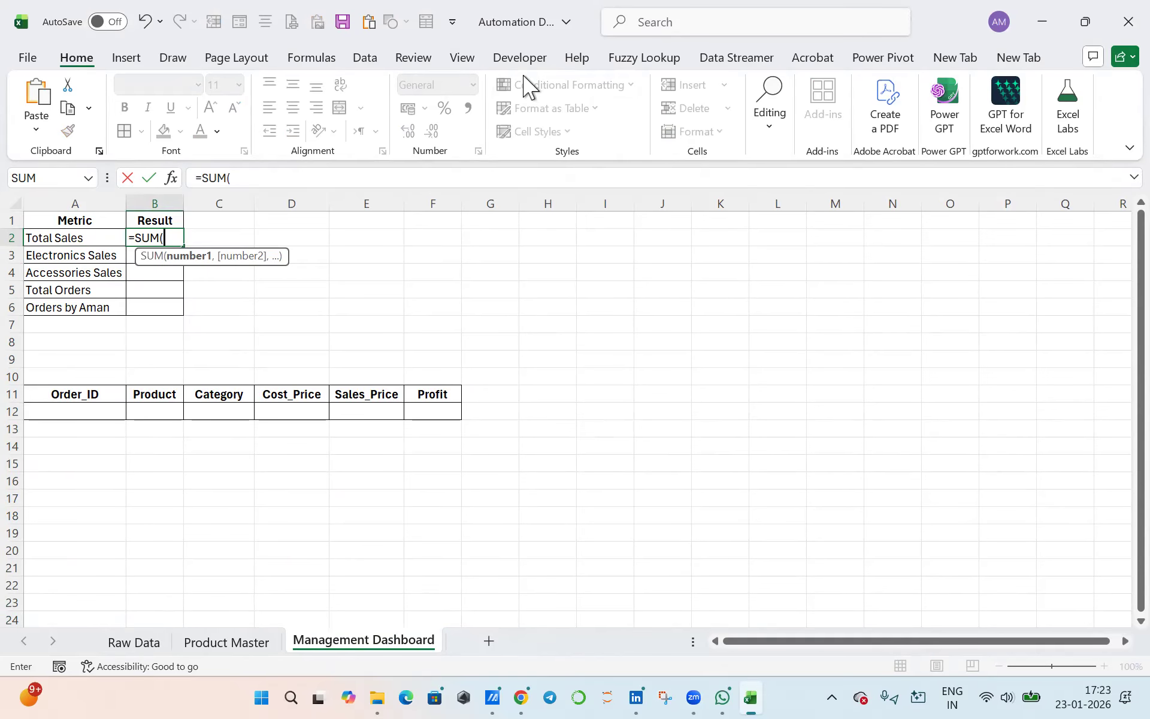
left_click(123, 650)
left_click_drag(410, 240, 421, 306)
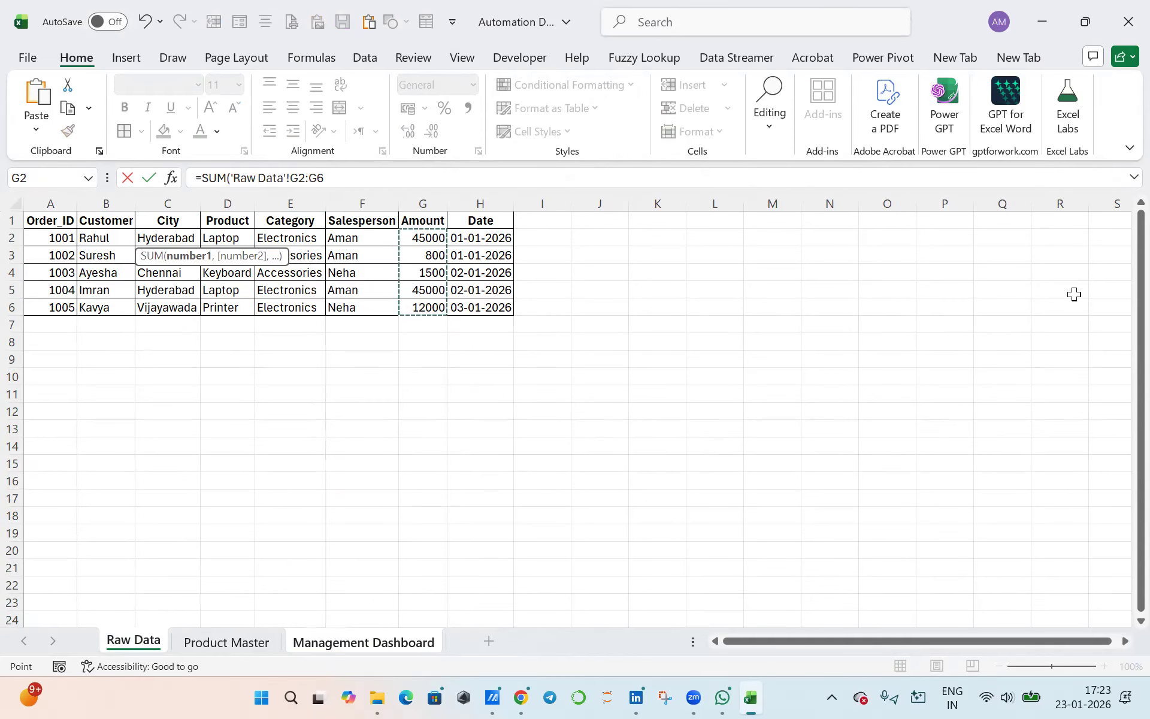
key("Return")
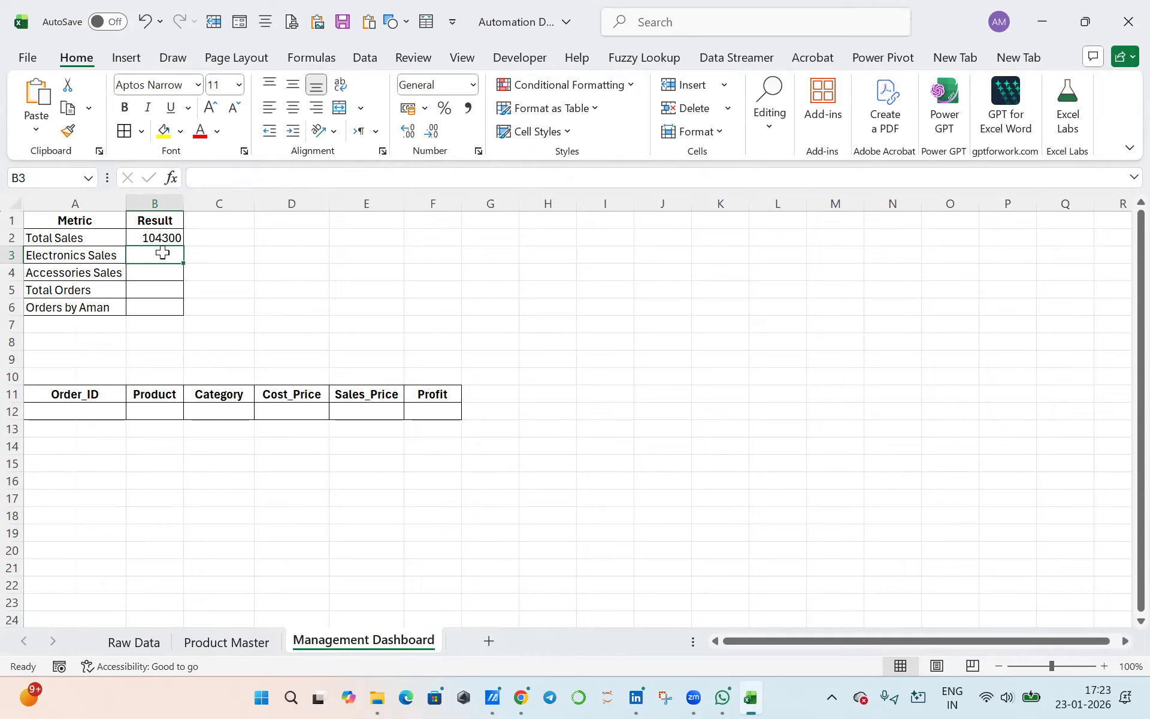
- Check the Category column and the Amount of each Electronics order on Raw Data against the Electronics Sales metric
left_click(85, 259)
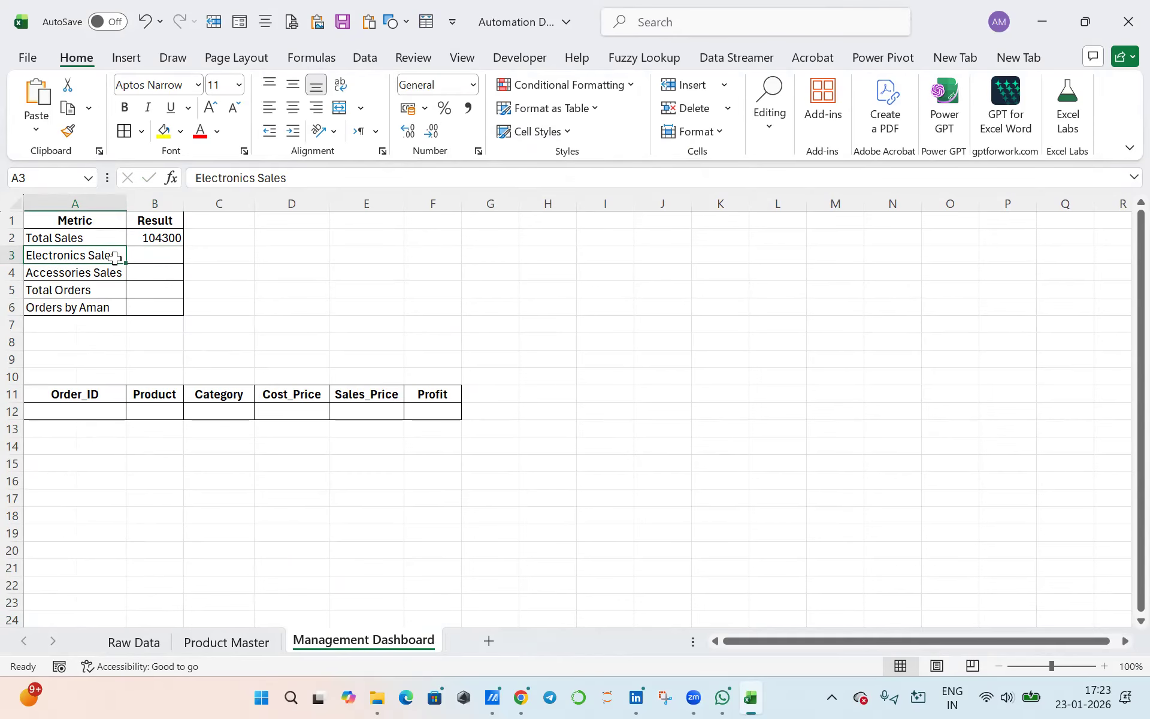
left_click(134, 642)
left_click_drag(288, 238, 294, 307)
left_click_drag(288, 238, 301, 303)
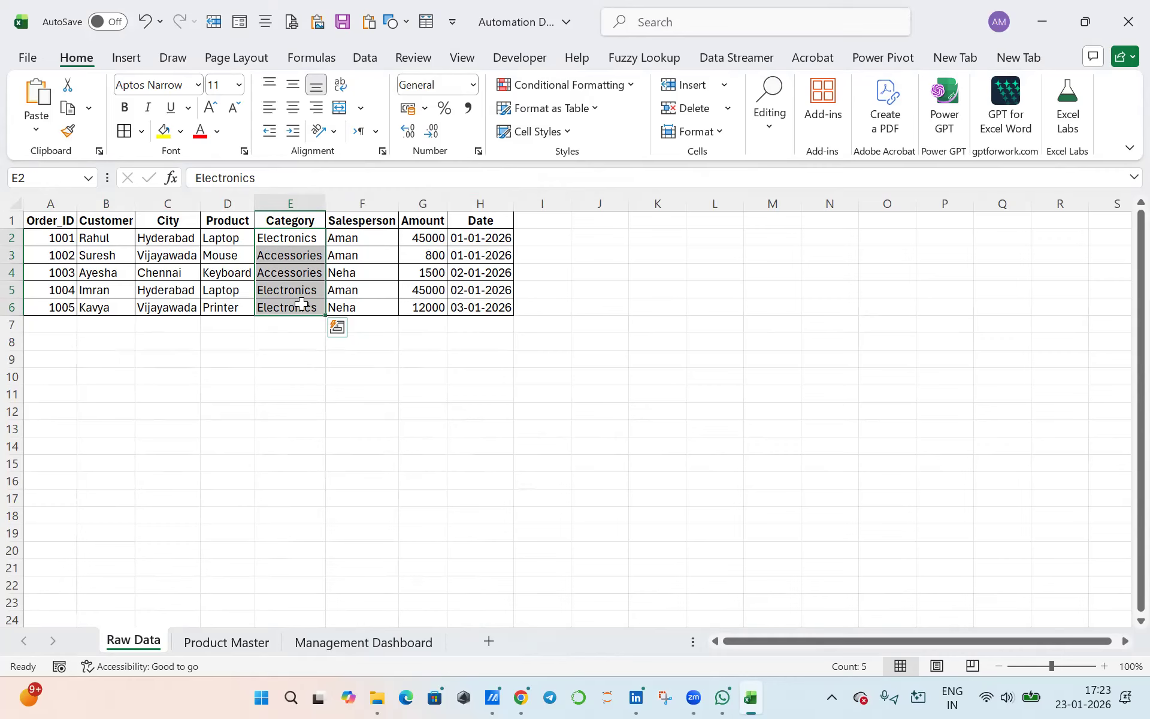
left_click(414, 237)
left_click(426, 290)
left_click(433, 308)
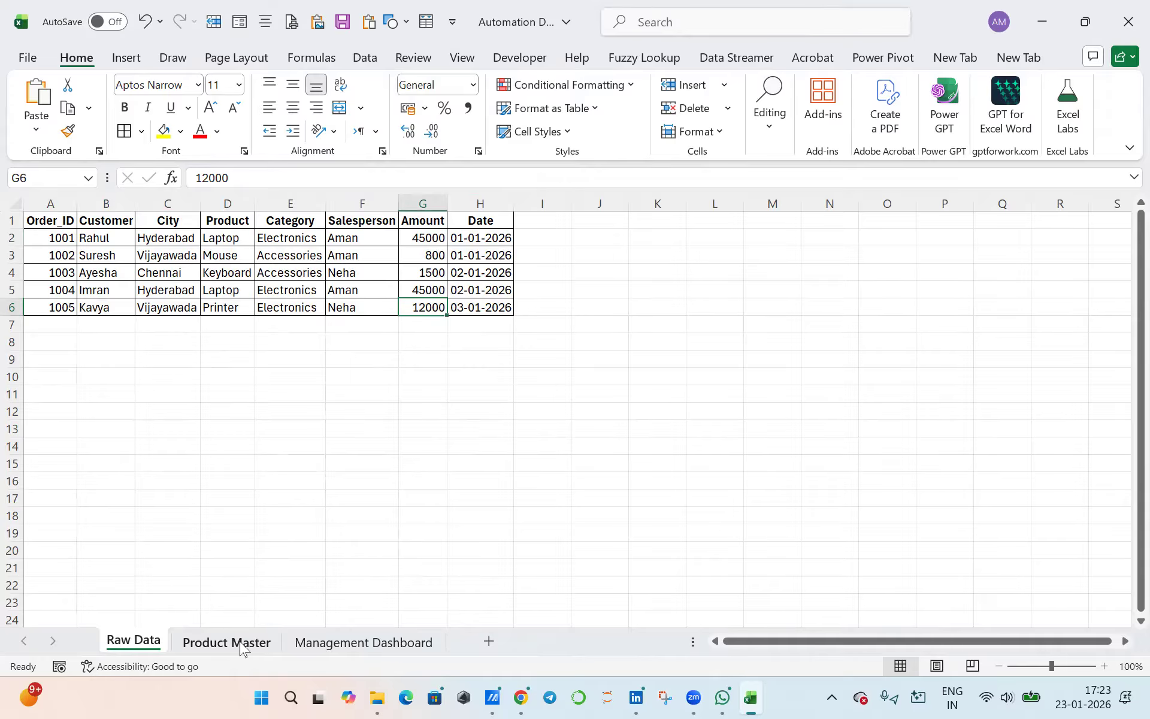
left_click(372, 643)
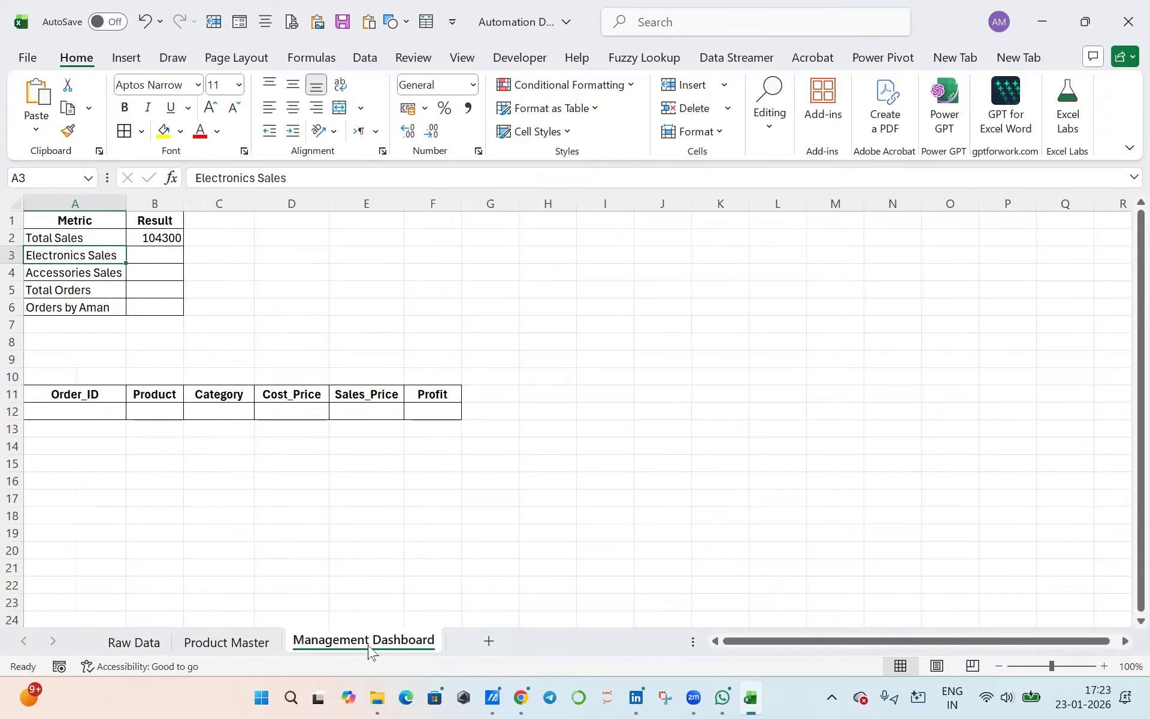
- Calculate Electronics Sales in cell B3 with SUMIFS, summing Raw Data G2:G6 where category range E2:E6 equals "Electronics"
left_click(169, 254)
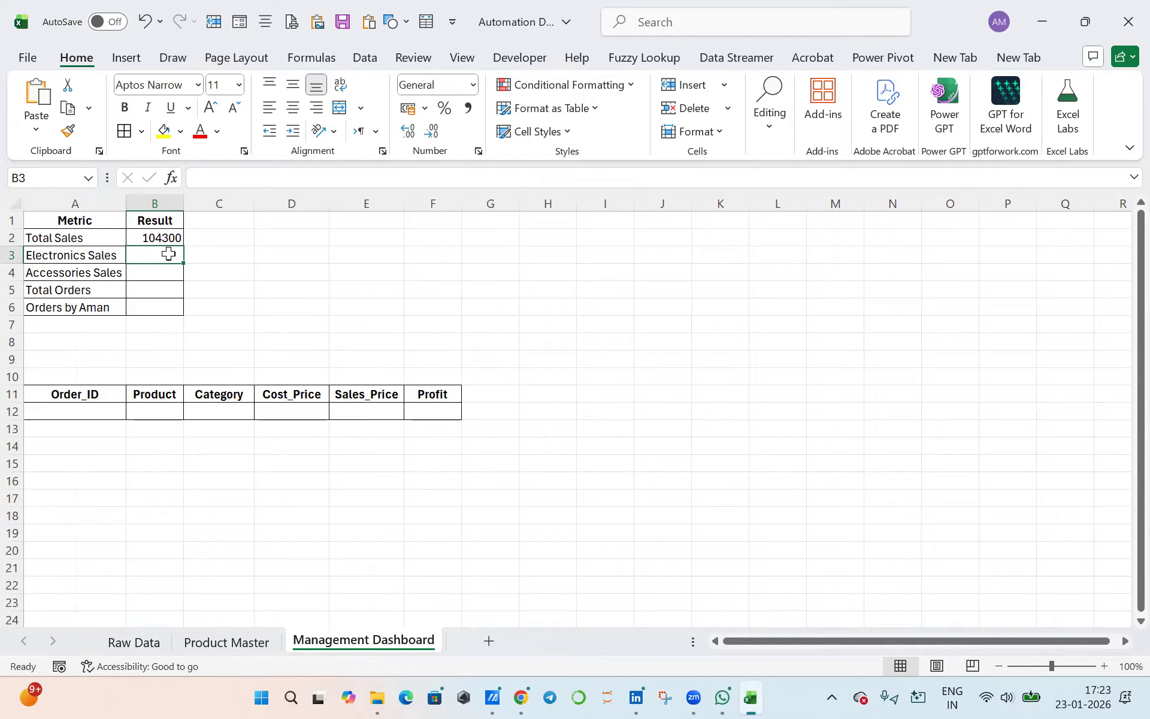
type("=")
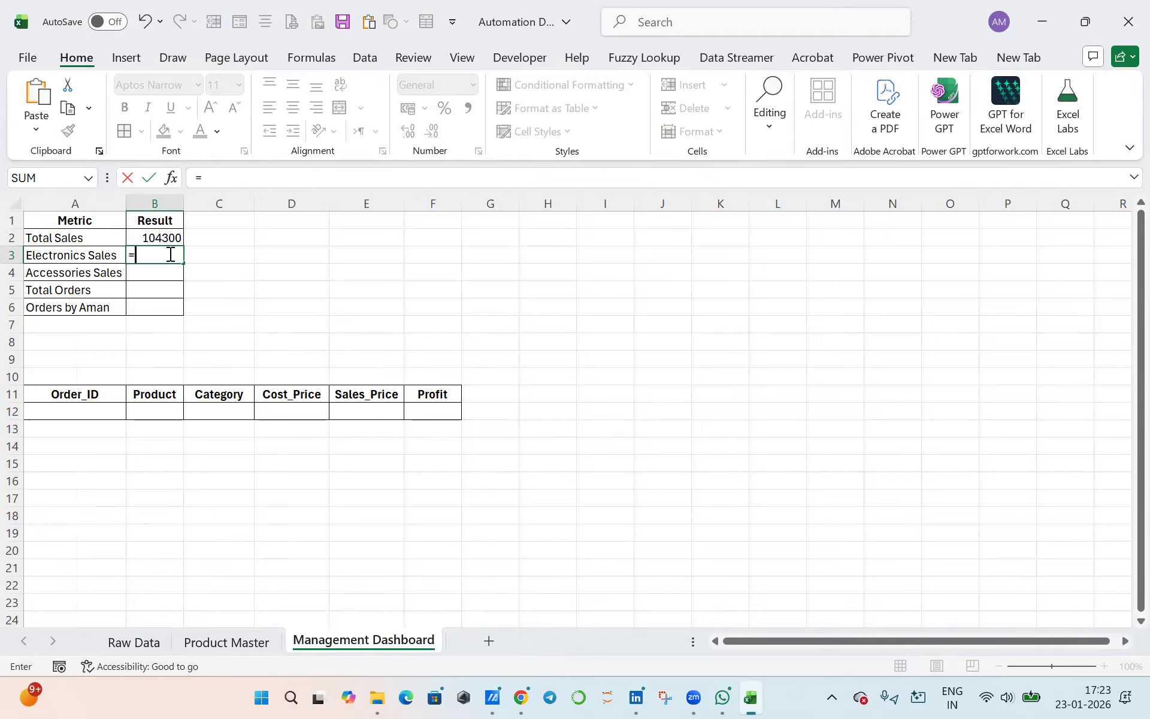
type("sumifs")
key("Tab")
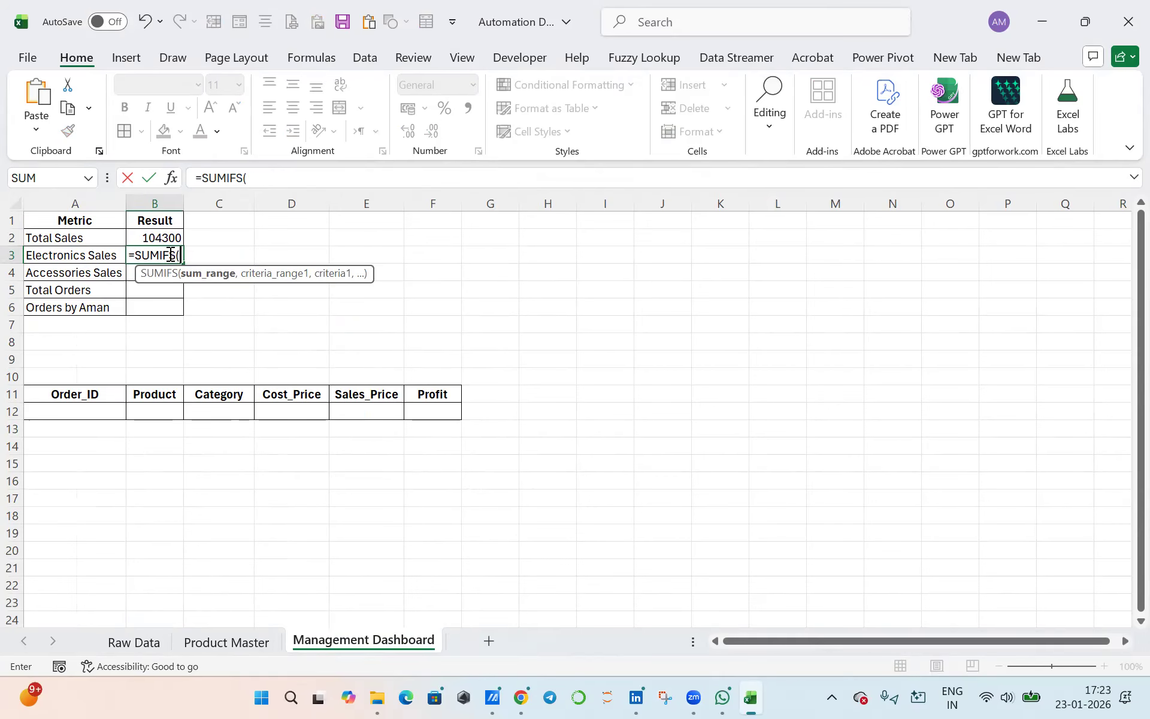
left_click(120, 646)
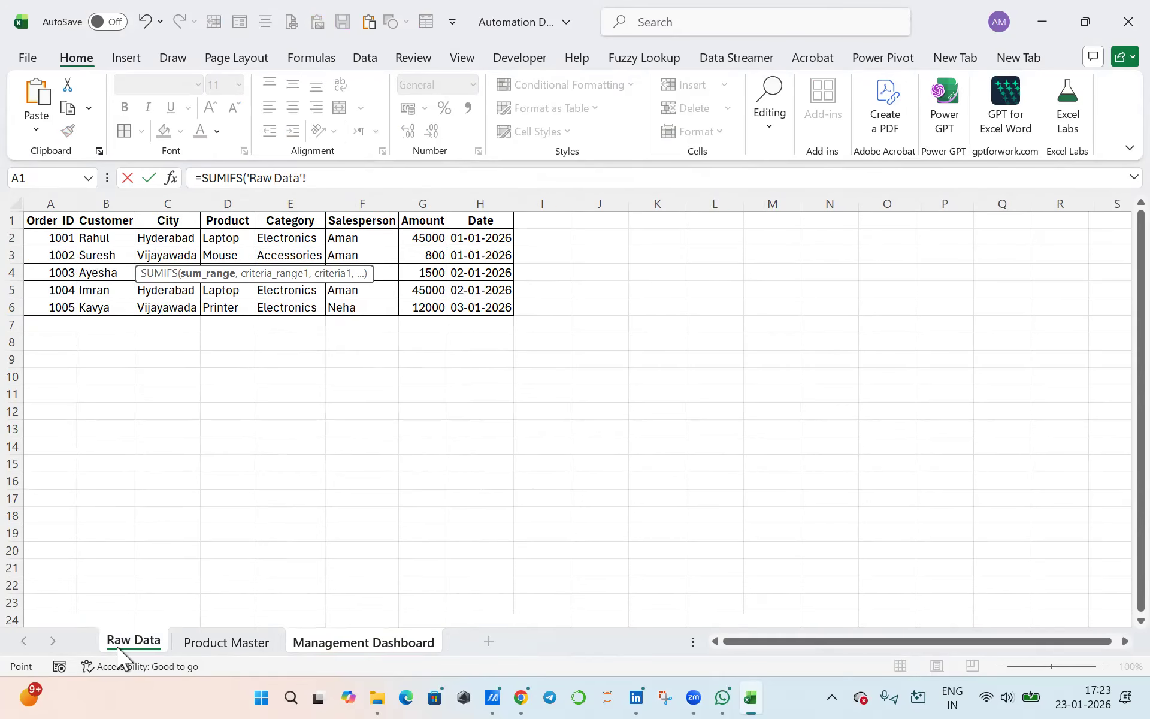
left_click_drag(424, 239, 427, 306)
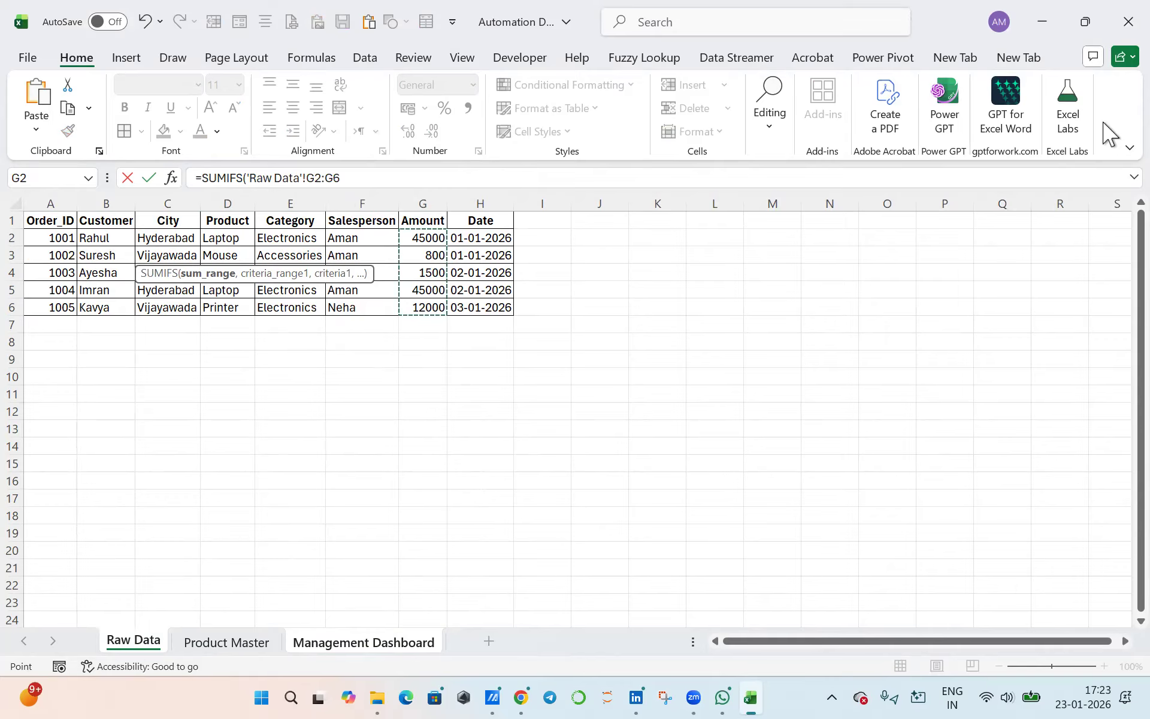
type(",")
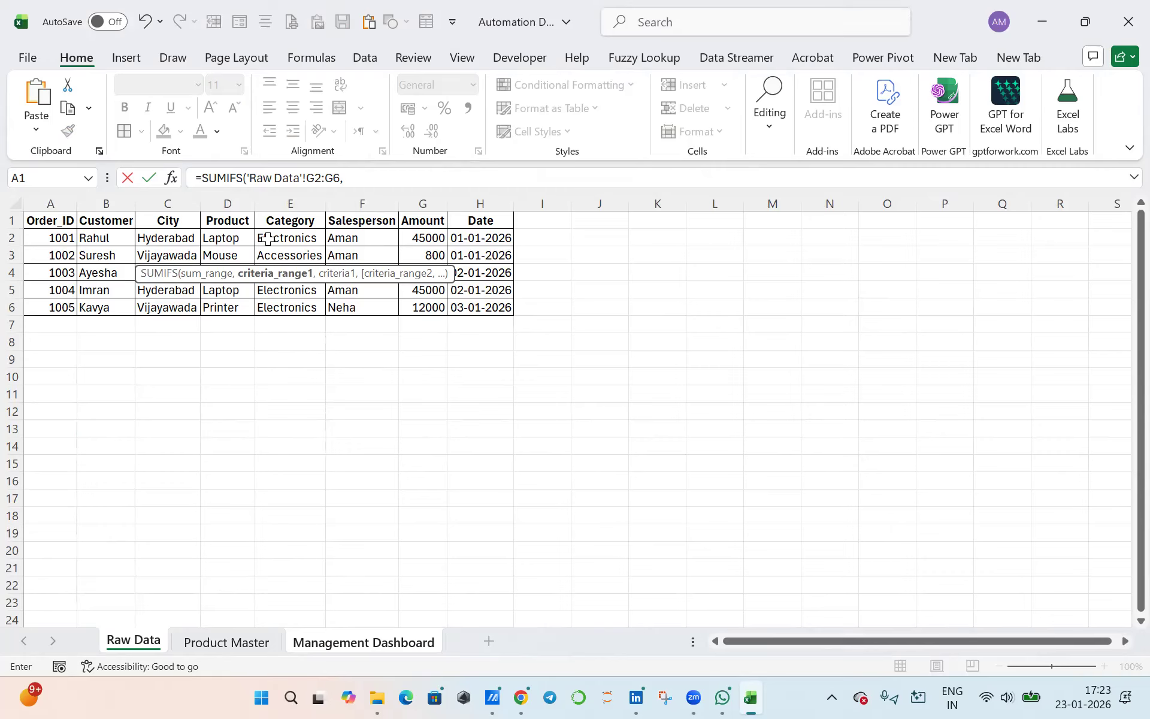
left_click_drag(268, 239, 273, 301)
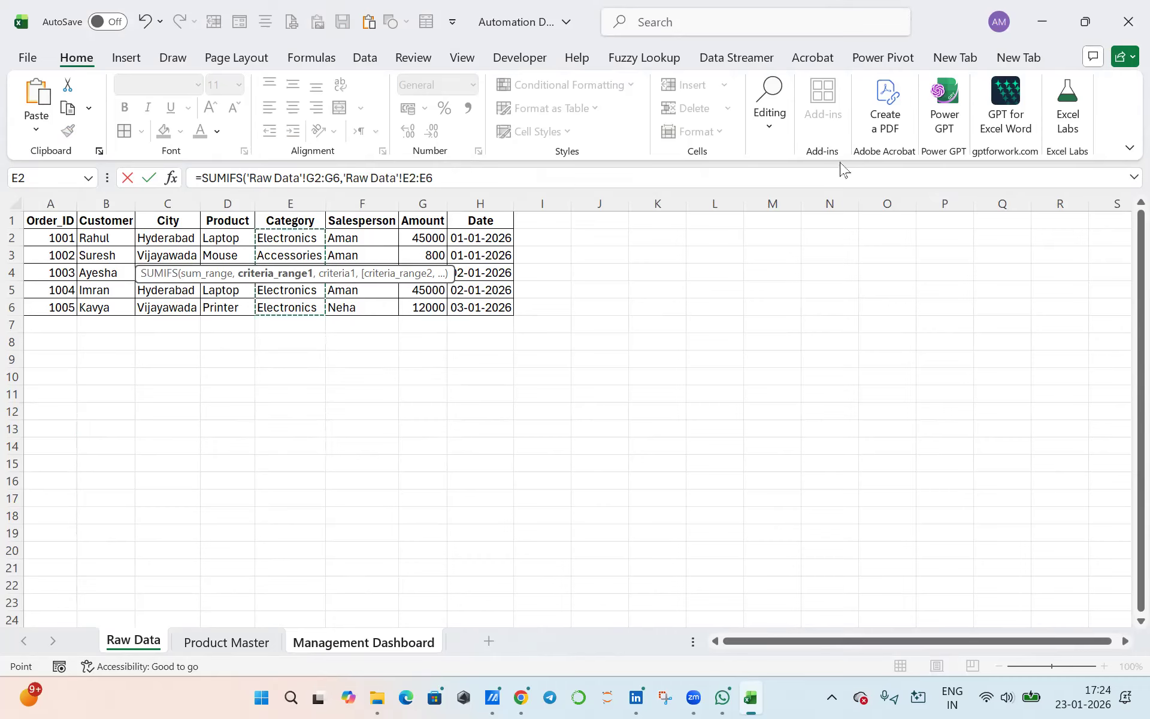
type(",")
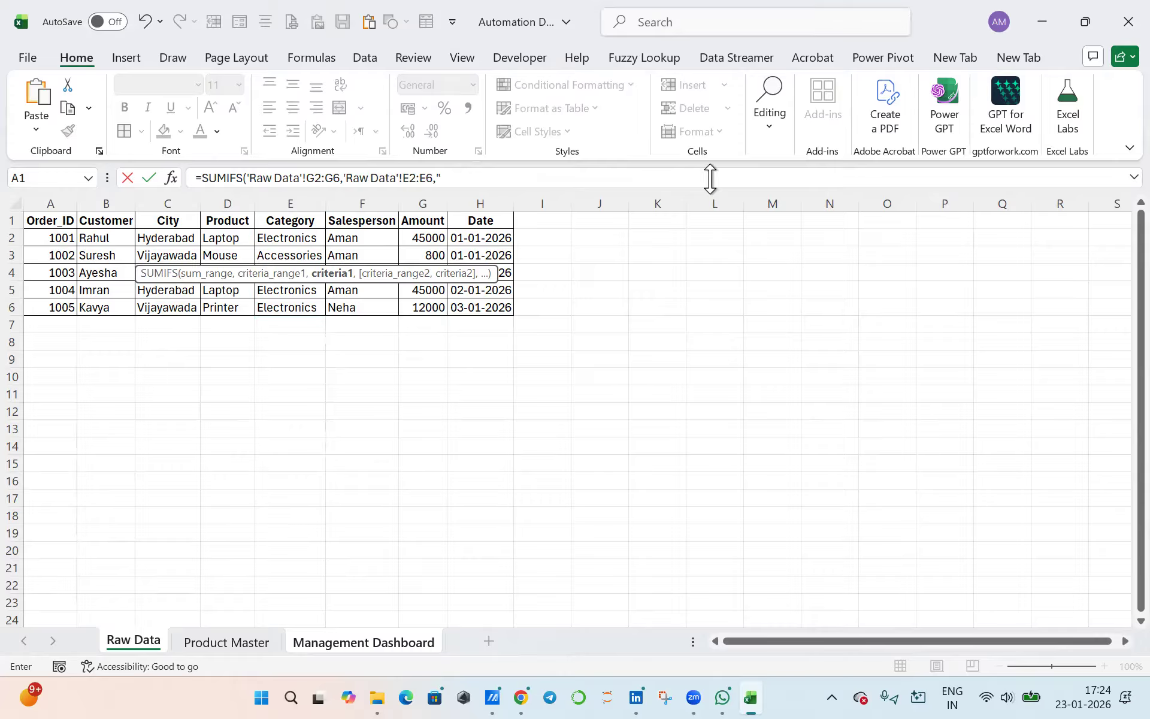
type("Electronics")
key("Return")
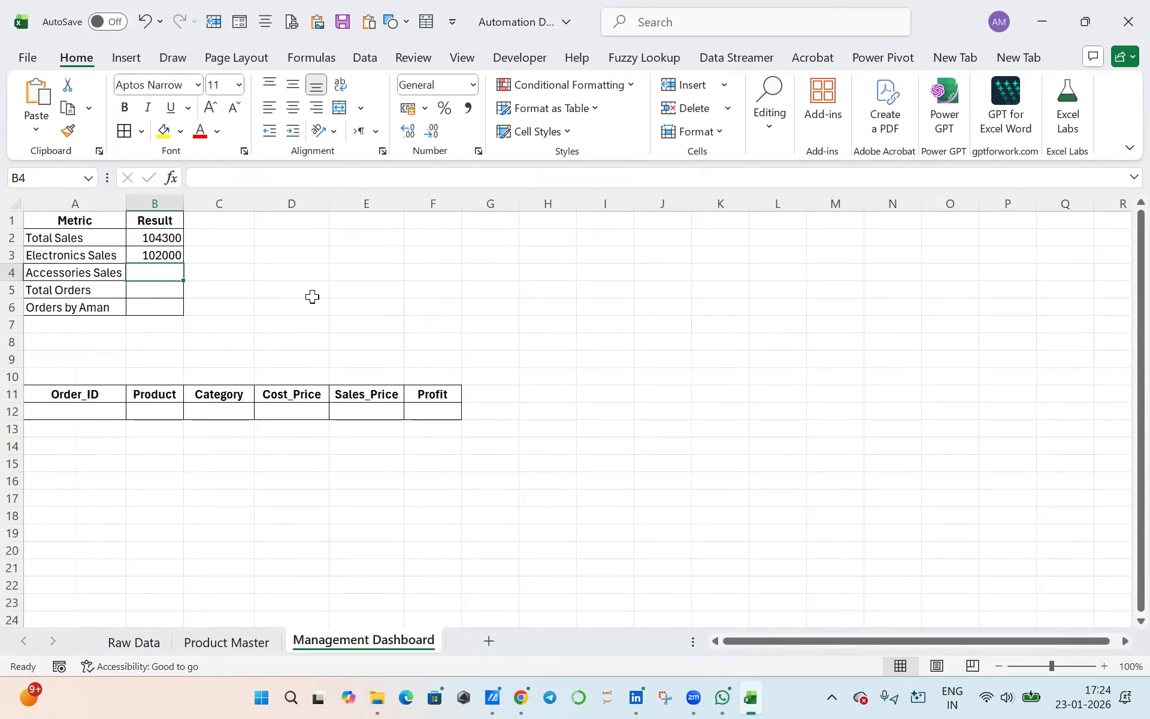
- Review the Electronics Sales formula, the Raw Data categories and the Product Master sheet
left_click(155, 254)
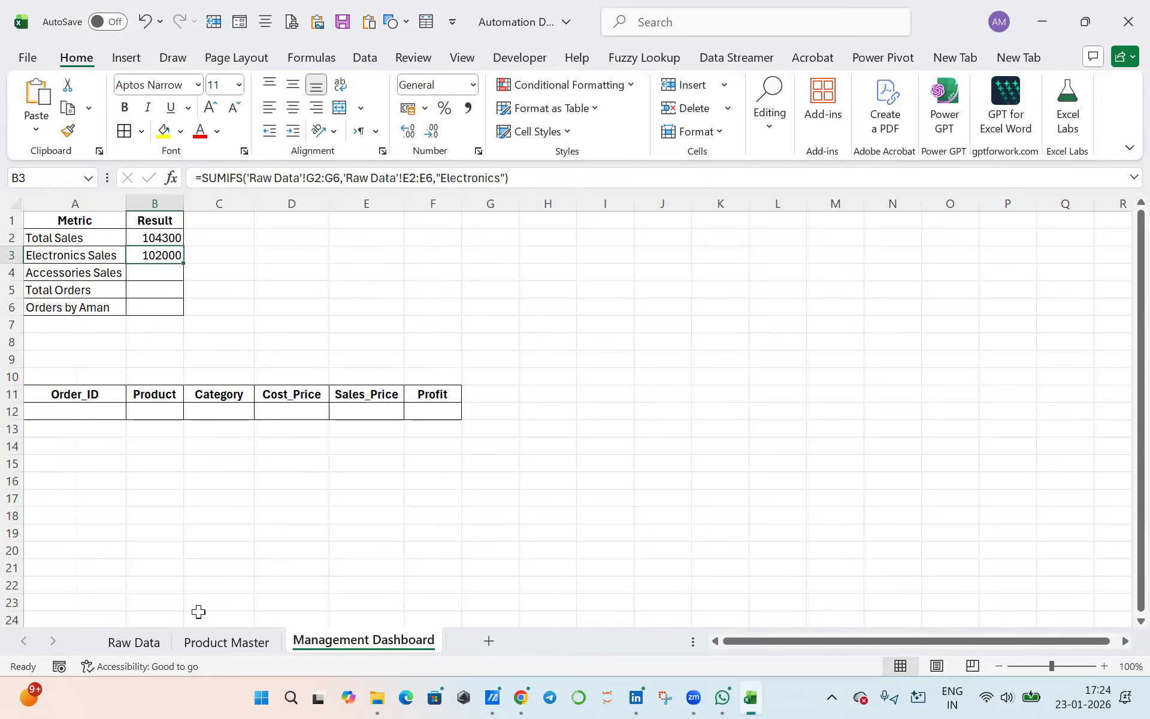
left_click(157, 643)
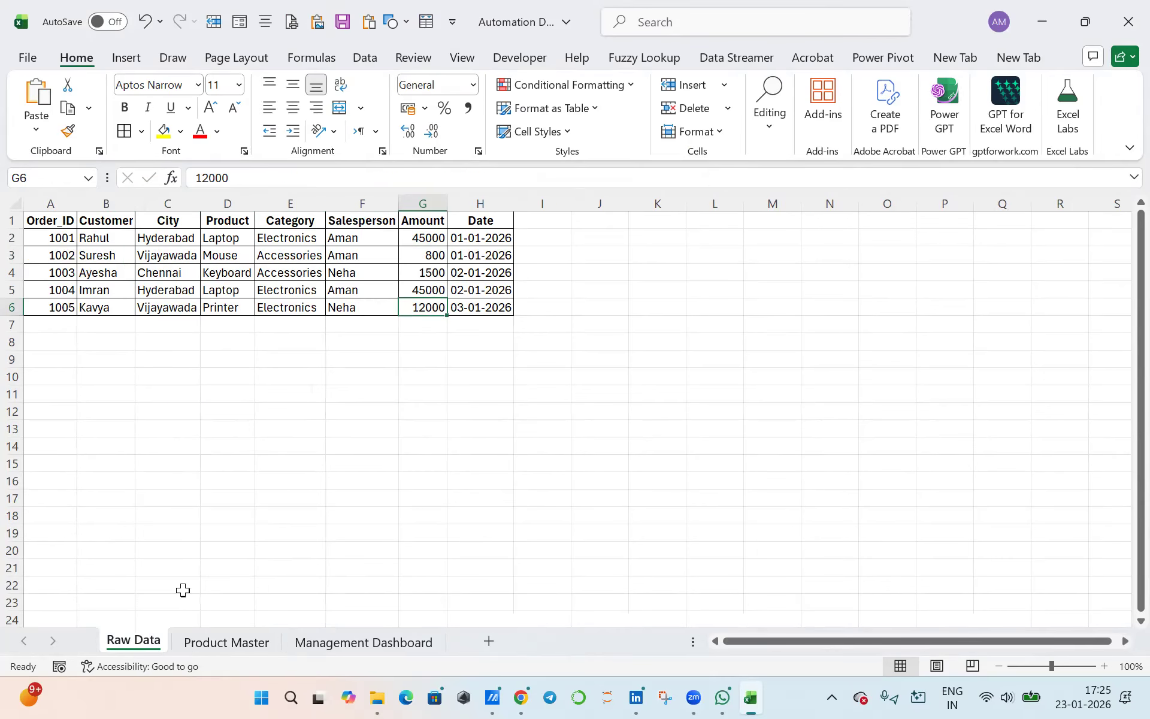
left_click(308, 239)
left_click(306, 274)
left_click_drag(307, 294, 311, 307)
left_click(249, 649)
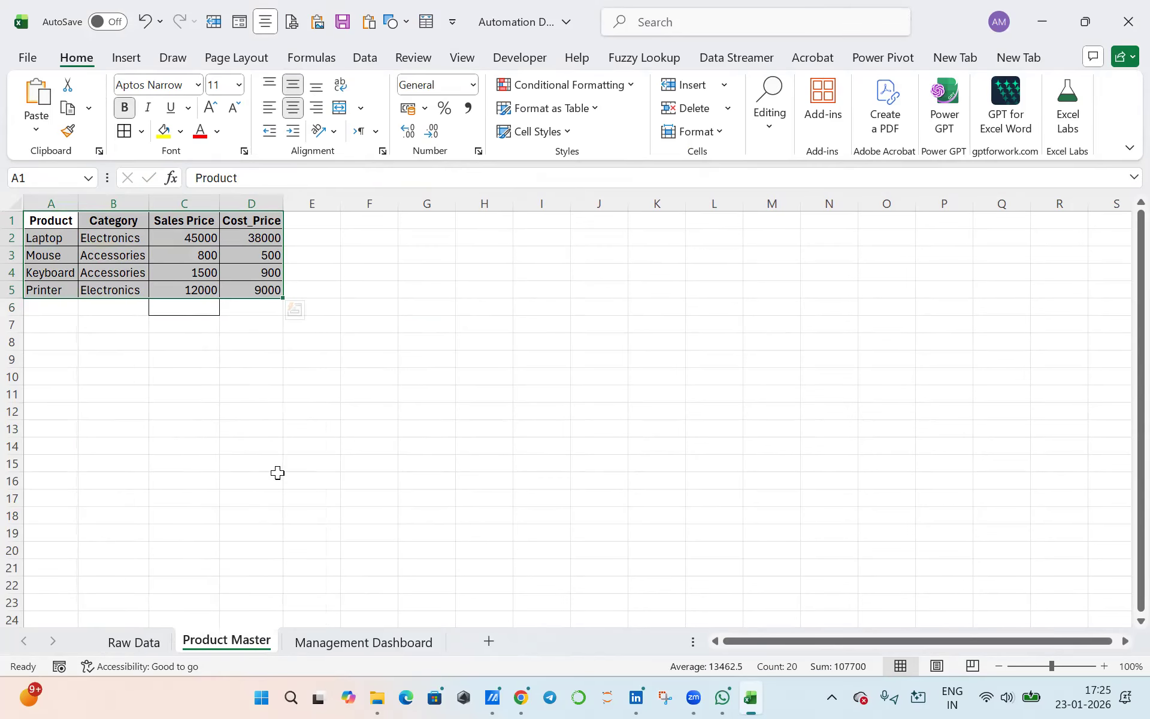
left_click(333, 642)
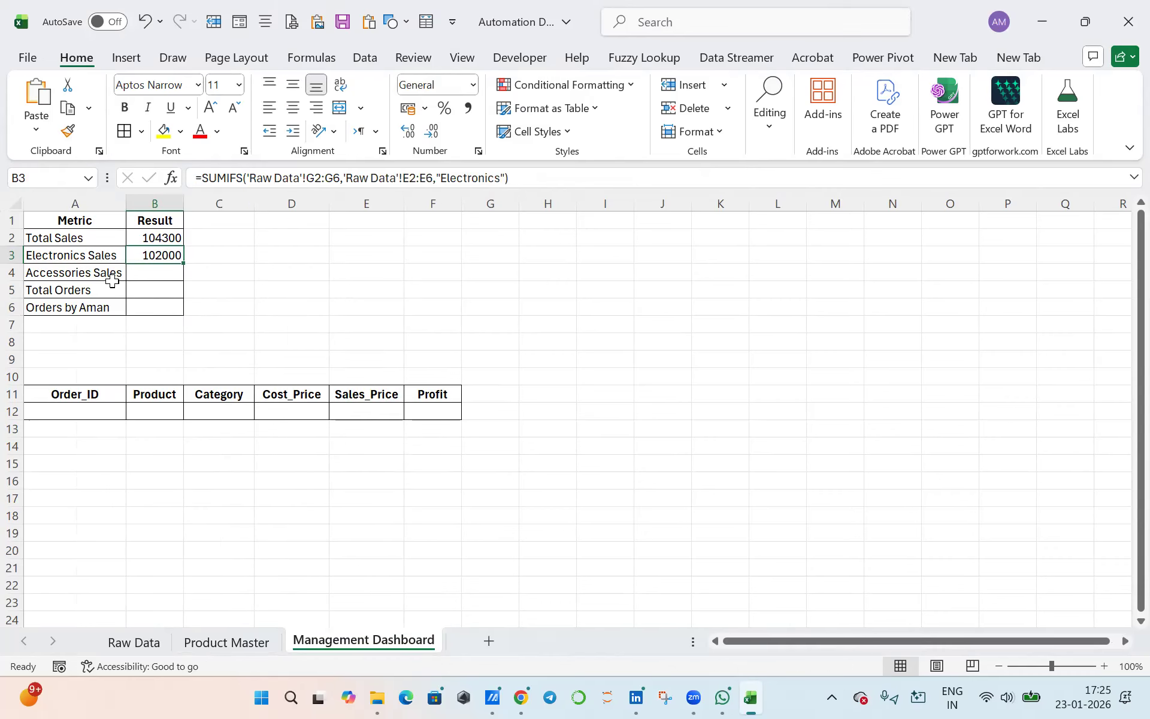
- Calculate Accessories Sales in cell B4 with SUMIFS, summing Raw Data G2:G6 where category range E2:E6 matches the absolute reference to cell E3
left_click(139, 274)
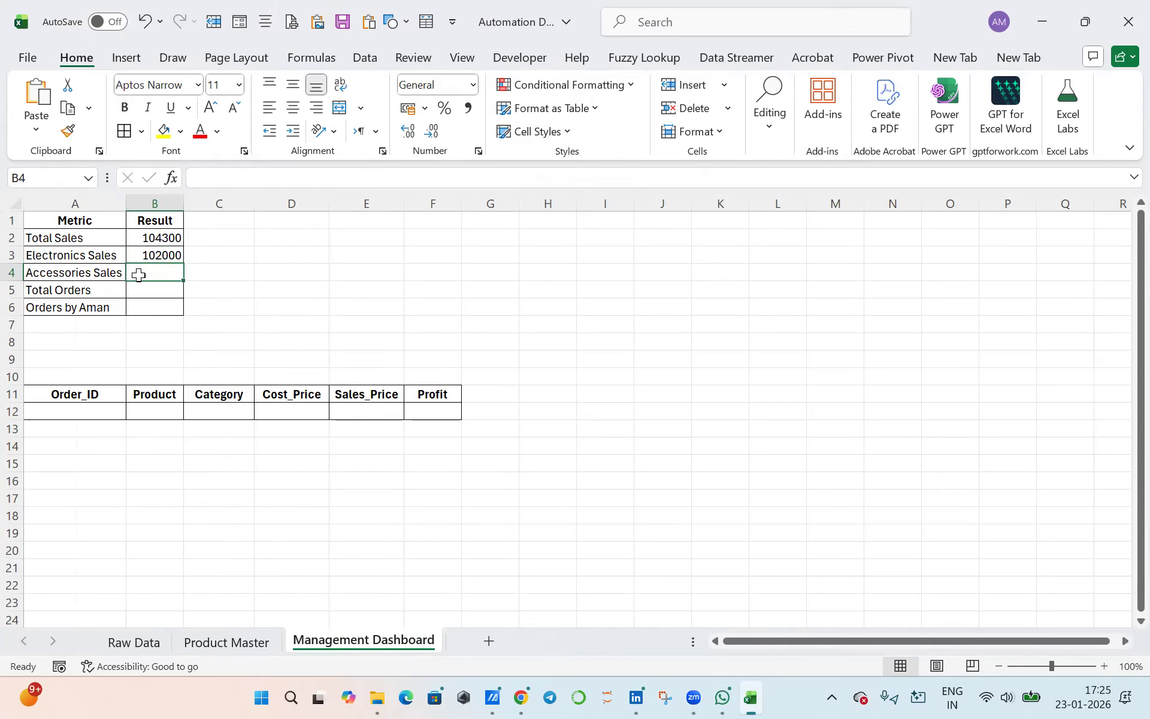
type("=")
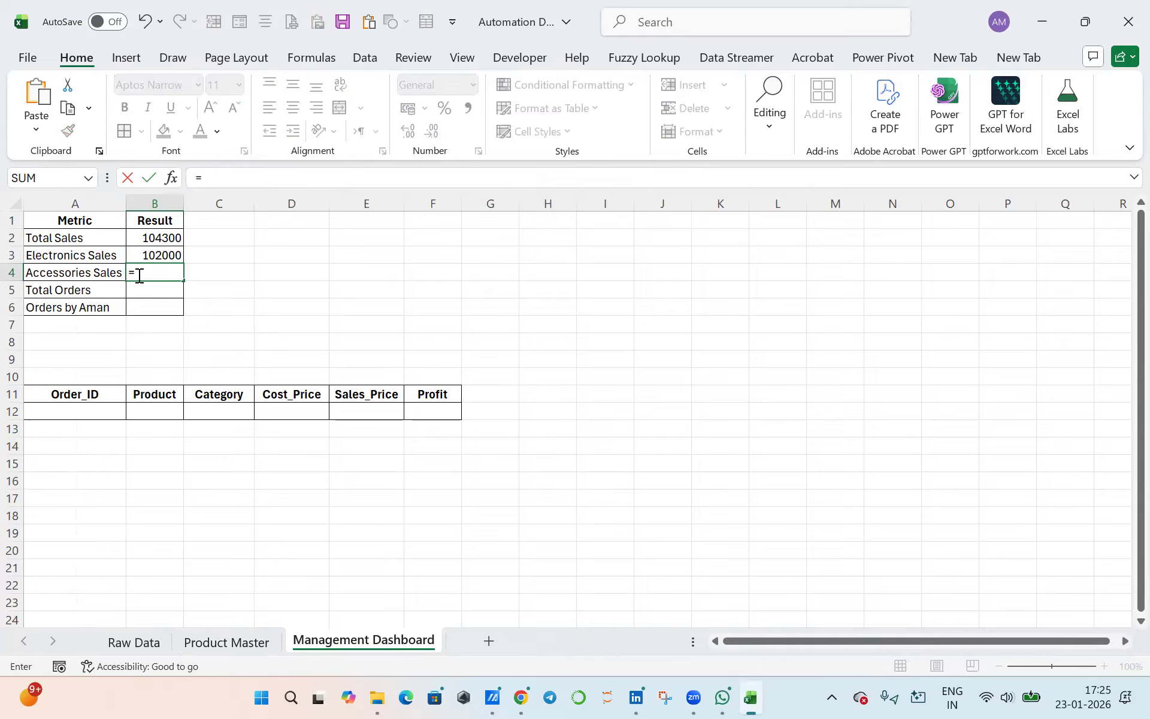
type("su")
key("BackSpace")
type("sumifs")
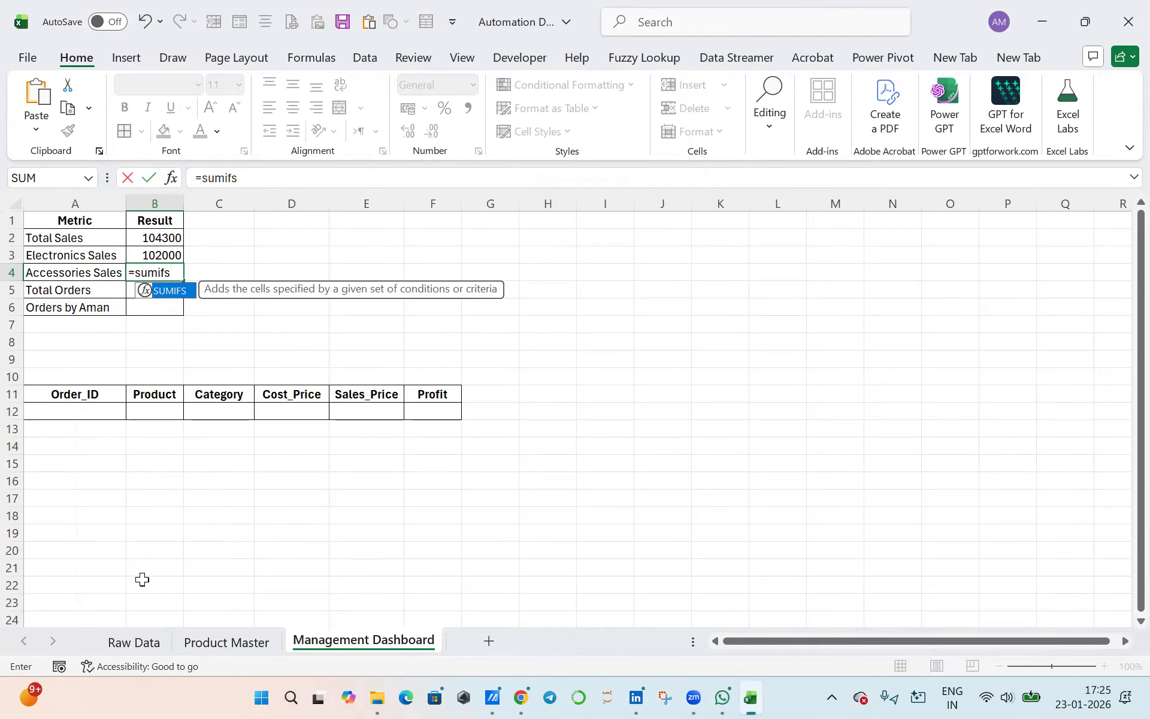
key("Tab")
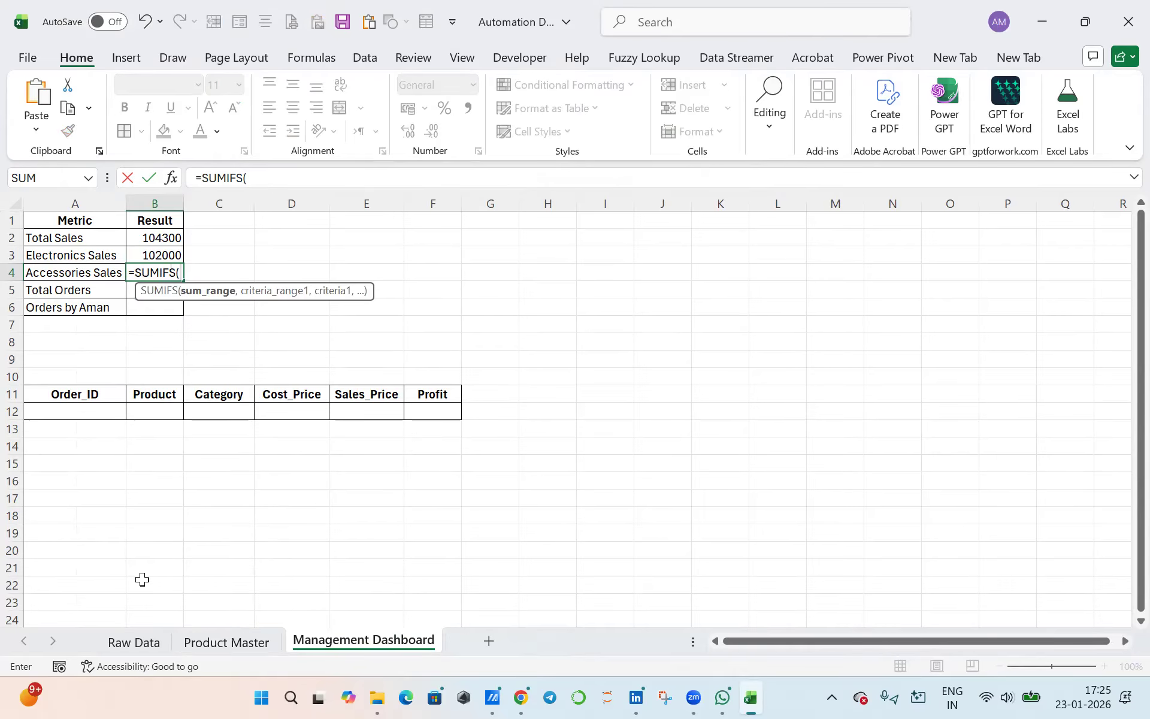
left_click(144, 642)
left_click_drag(431, 238, 429, 302)
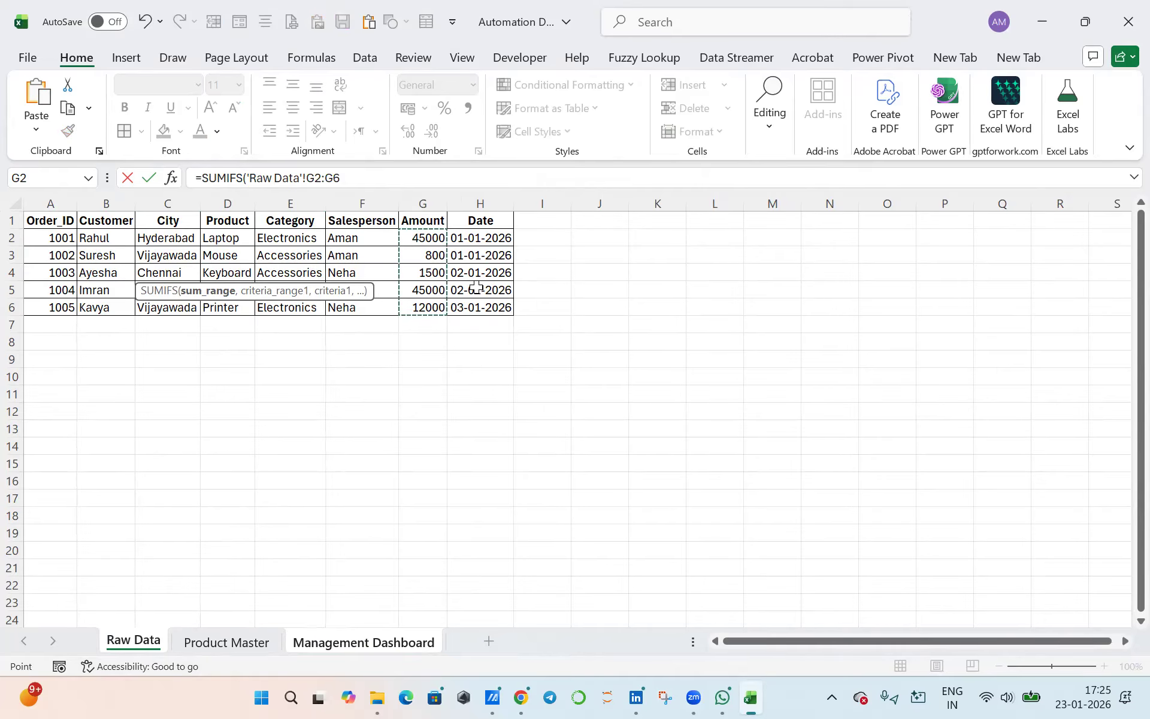
type(",")
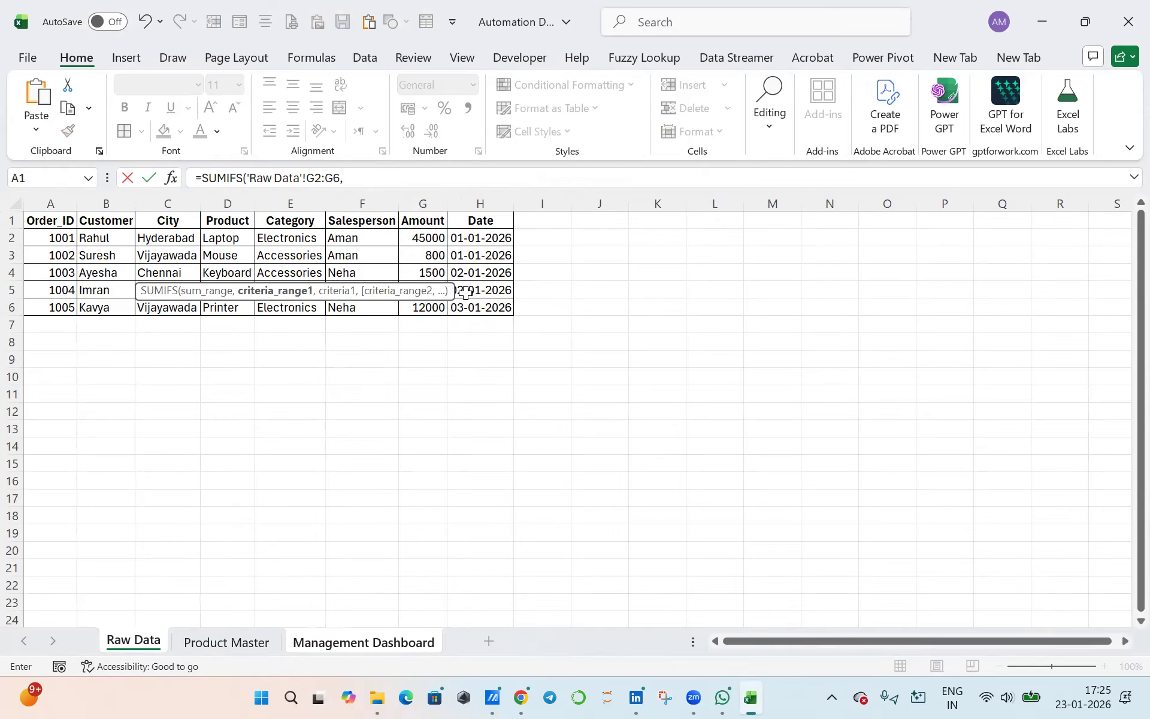
left_click_drag(303, 239, 307, 307)
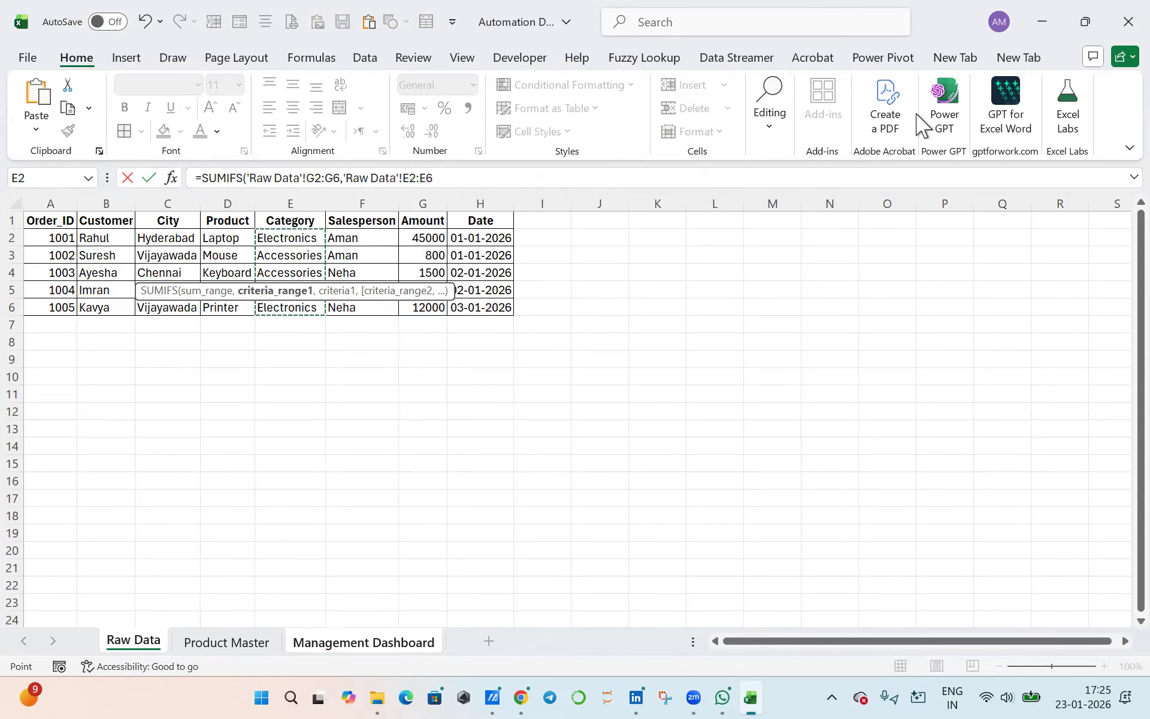
type(",")
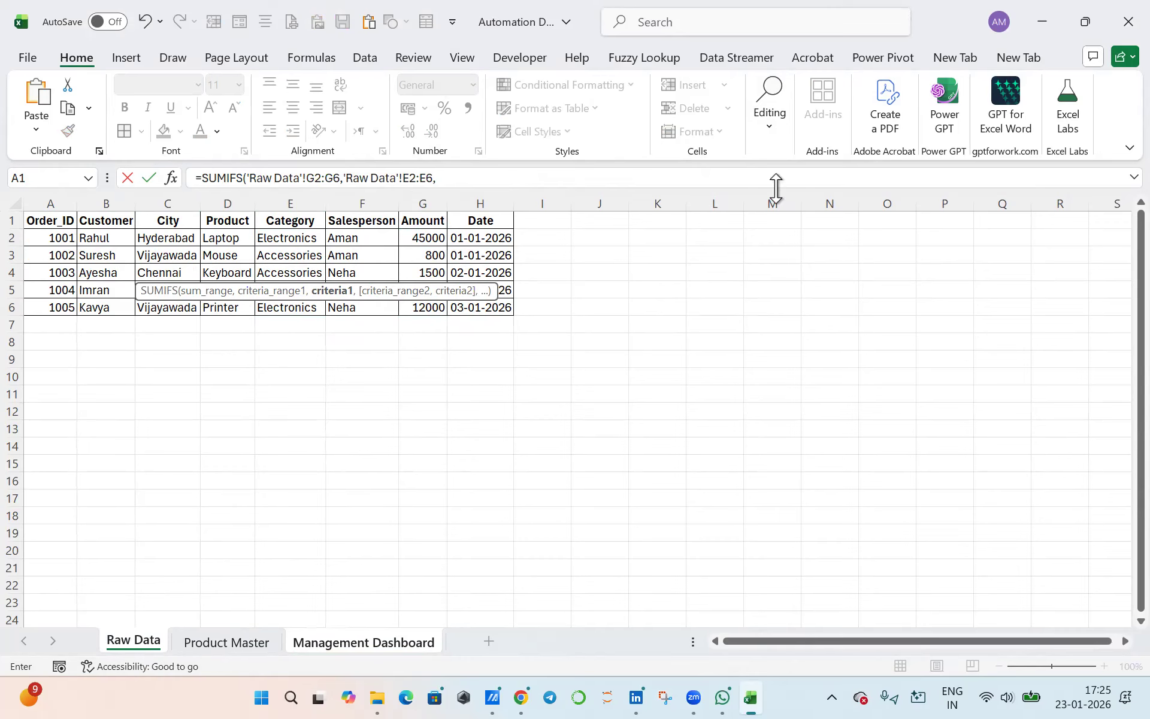
left_click(461, 181)
type("\"")
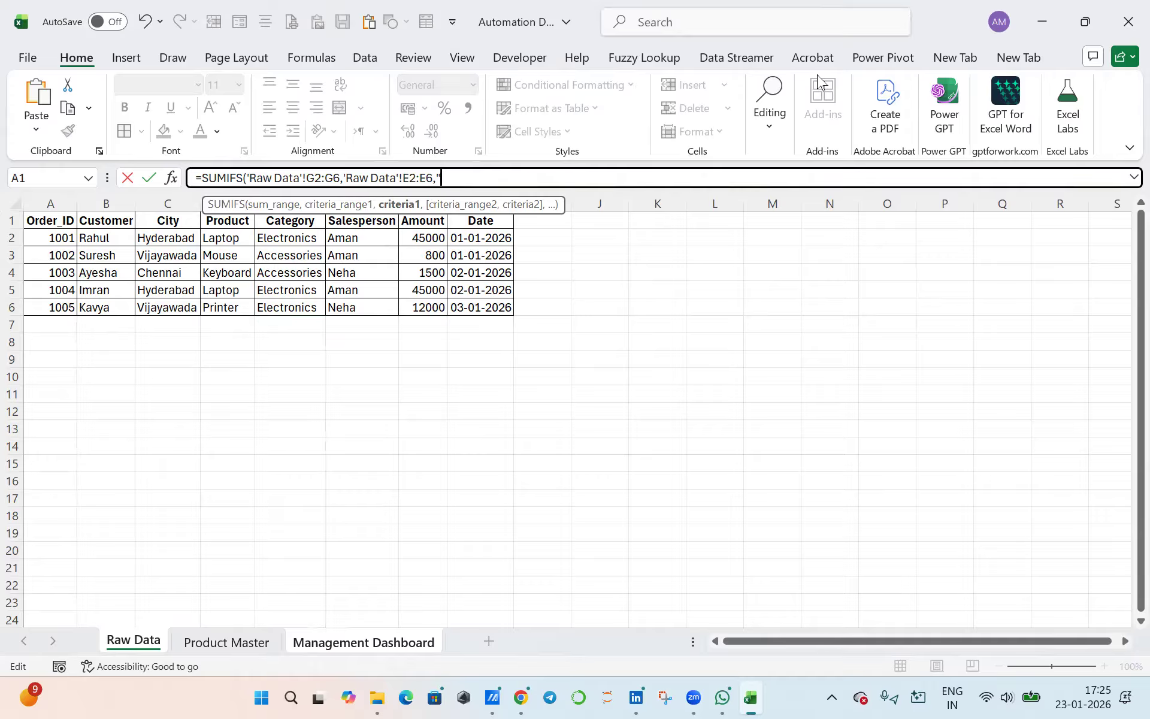
left_click(281, 251)
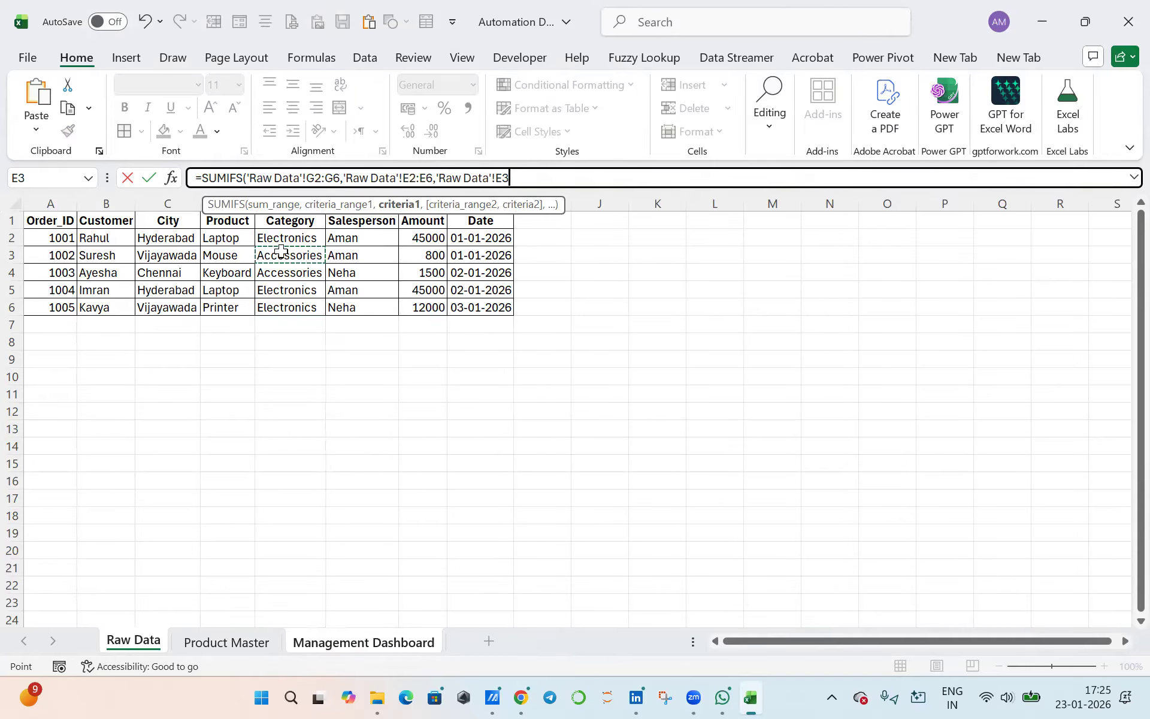
key("F4")
type(")")
key("Return")
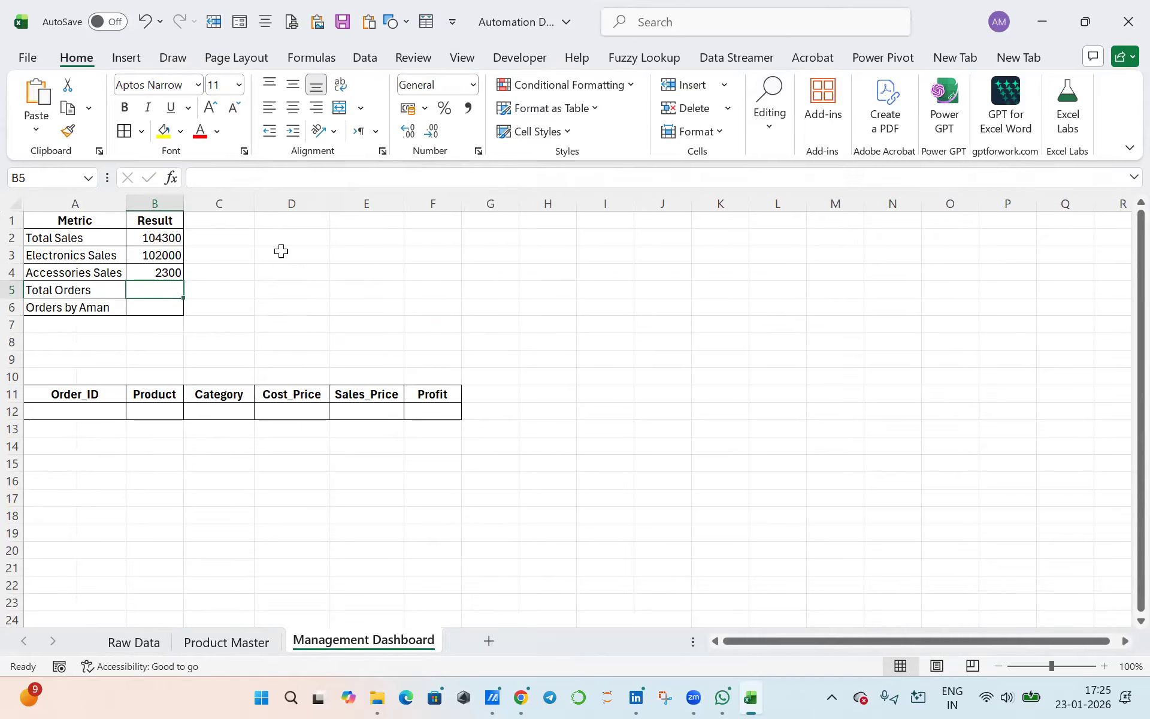
- Check the Order_ID and Salesperson columns on Raw Data against the dashboard's Total Orders and orders-by-salesperson metrics, glancing at Product Master
left_click(158, 273)
left_click(159, 290)
left_click_drag(62, 285, 136, 292)
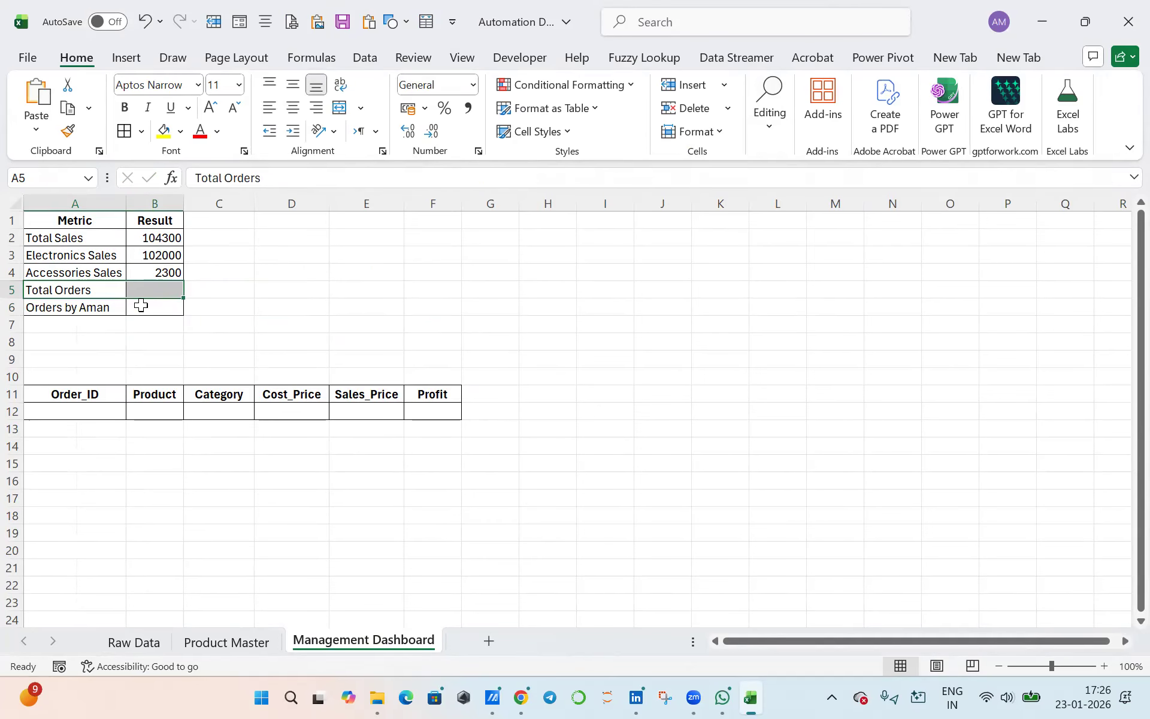
left_click(155, 643)
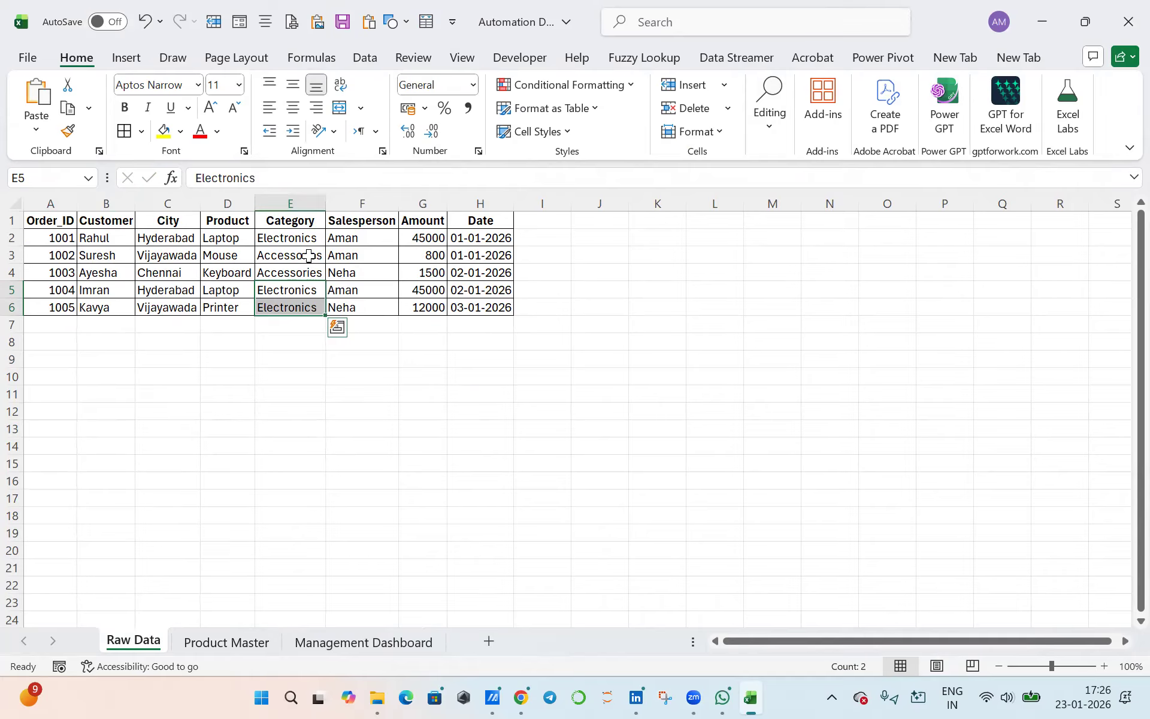
left_click_drag(56, 237, 59, 310)
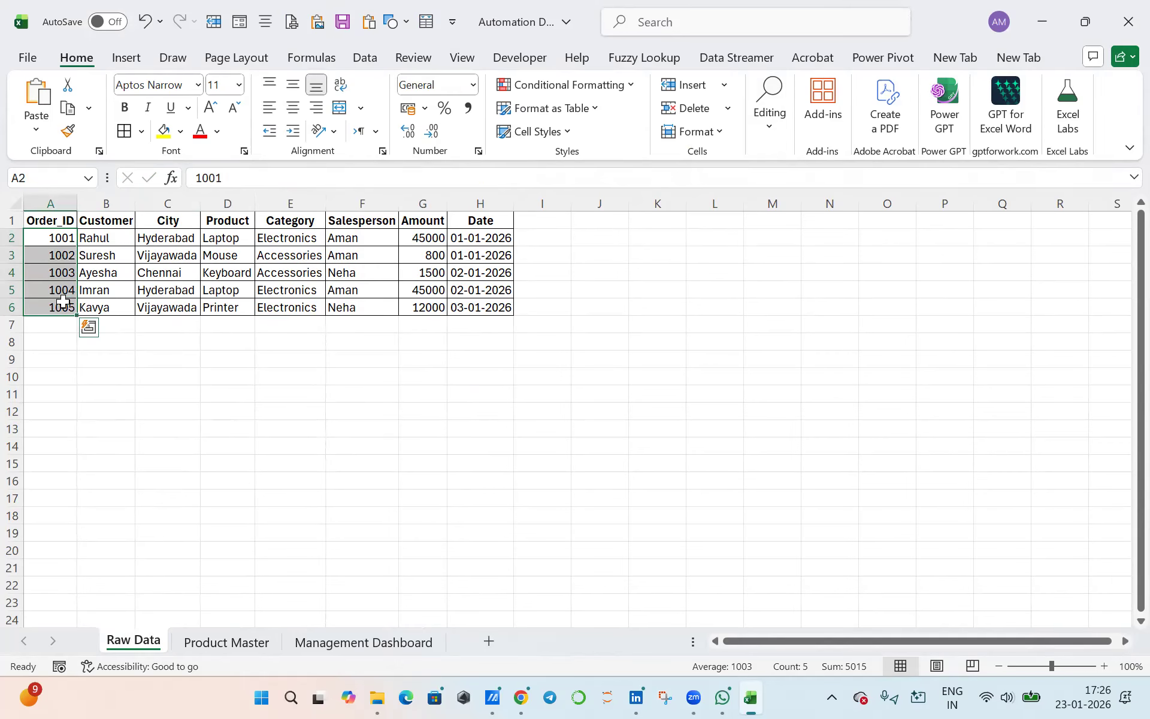
left_click(222, 644)
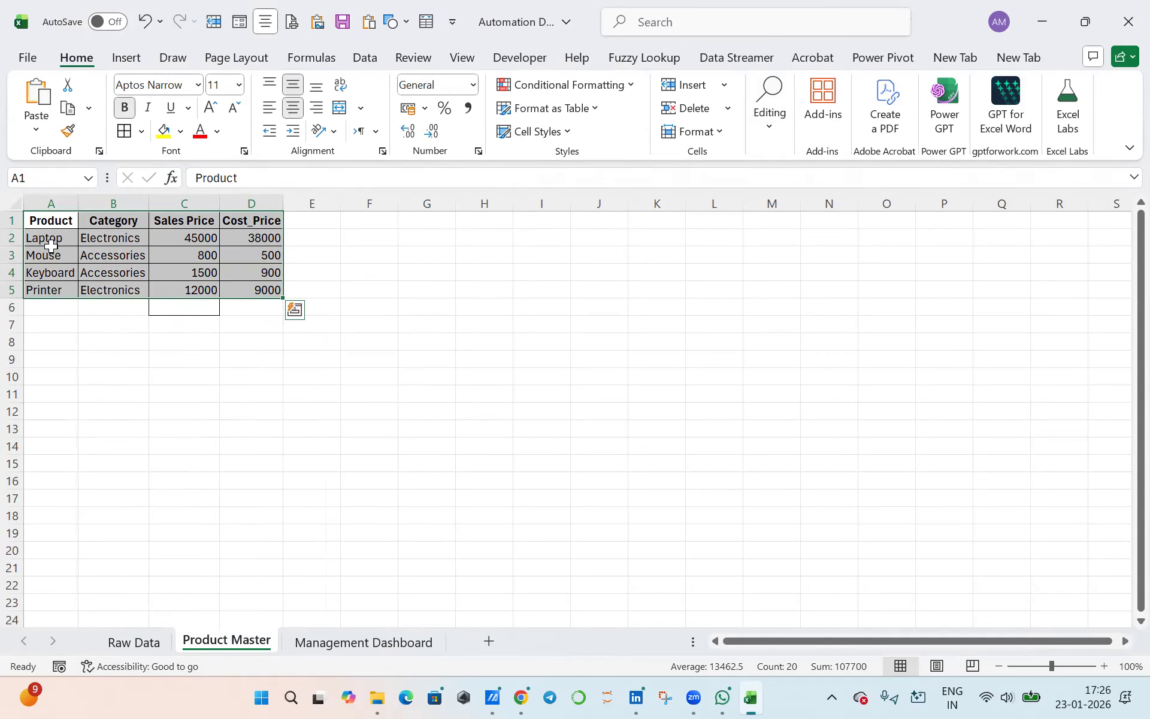
left_click(322, 643)
left_click(99, 306)
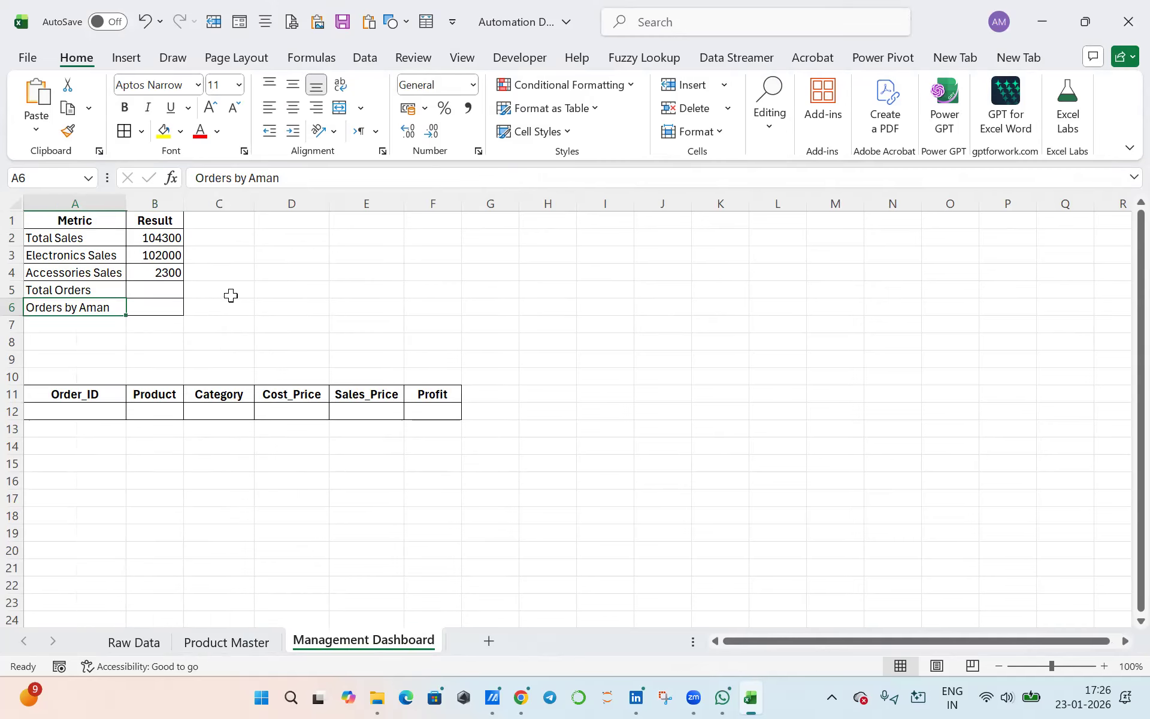
left_click(155, 641)
key("ctrl+shift+Down")
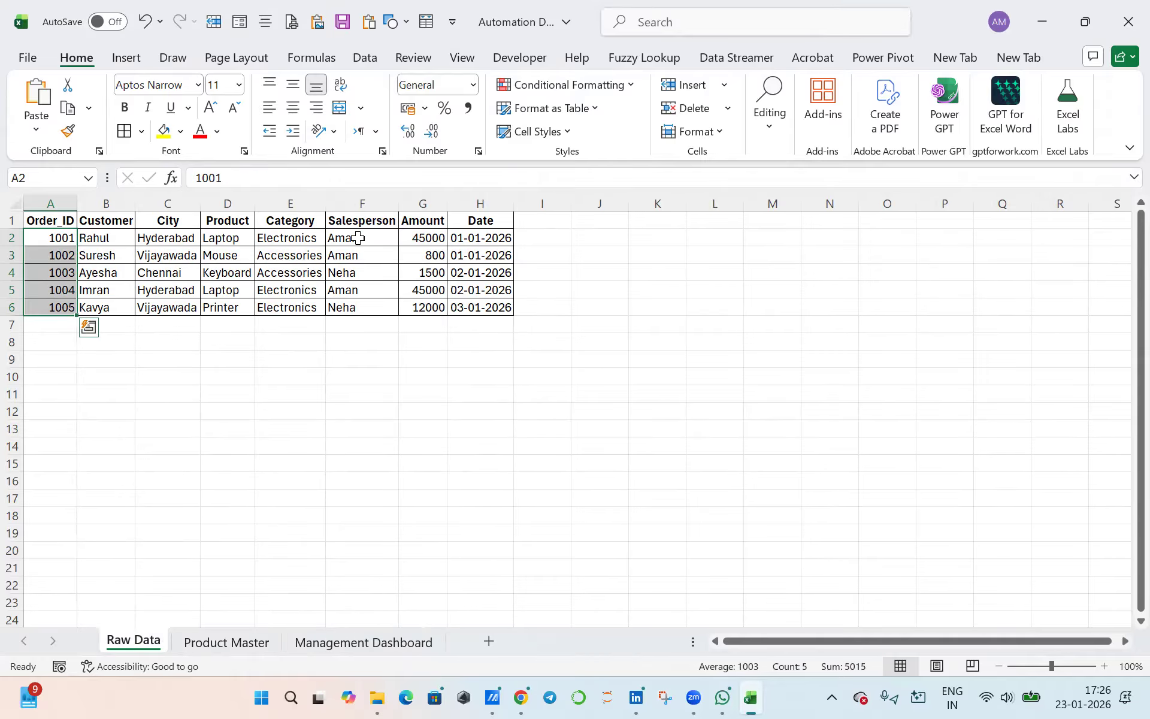
left_click_drag(357, 238, 358, 300)
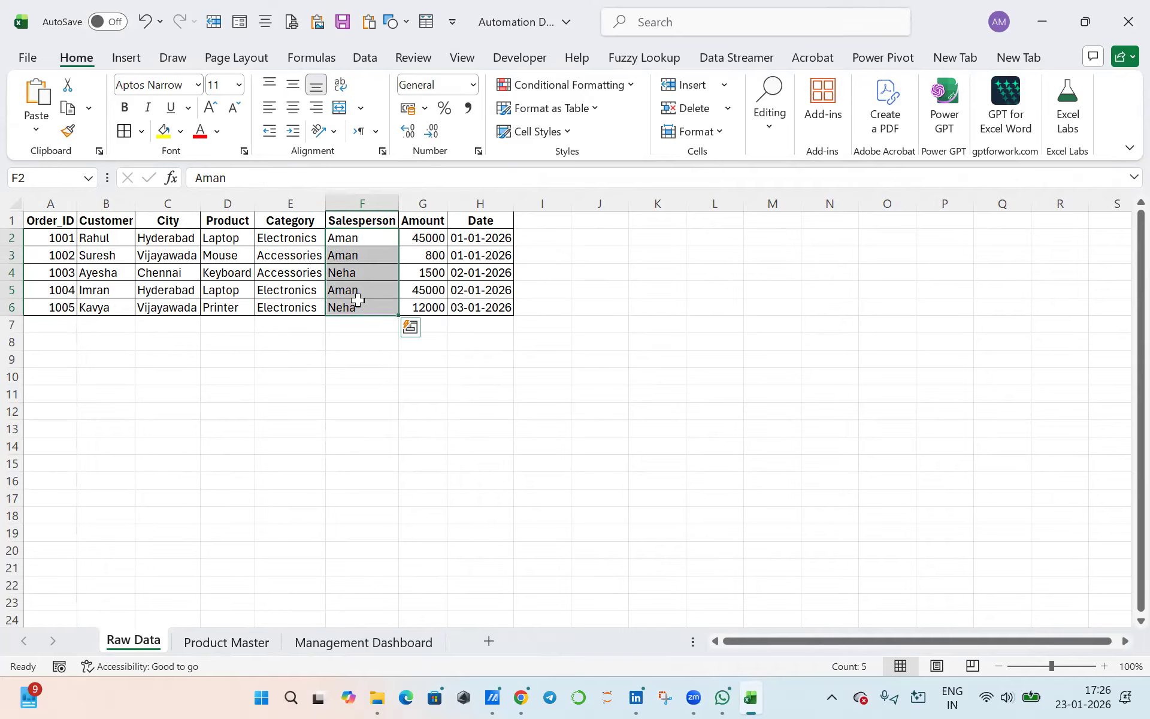
left_click_drag(360, 238, 362, 306)
- Calculate Total Orders in cell B5 with COUNTA over the Raw Data order IDs A2:A6 and check it against that column
left_click(319, 643)
left_click(154, 290)
type("=")
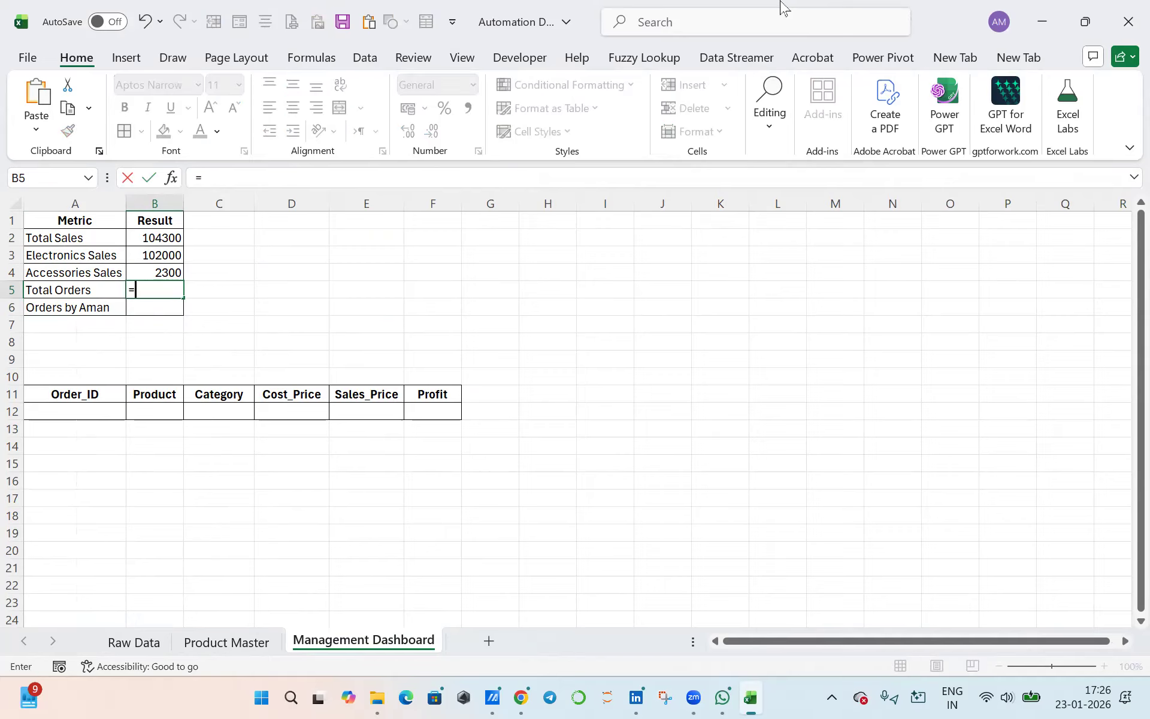
type("count")
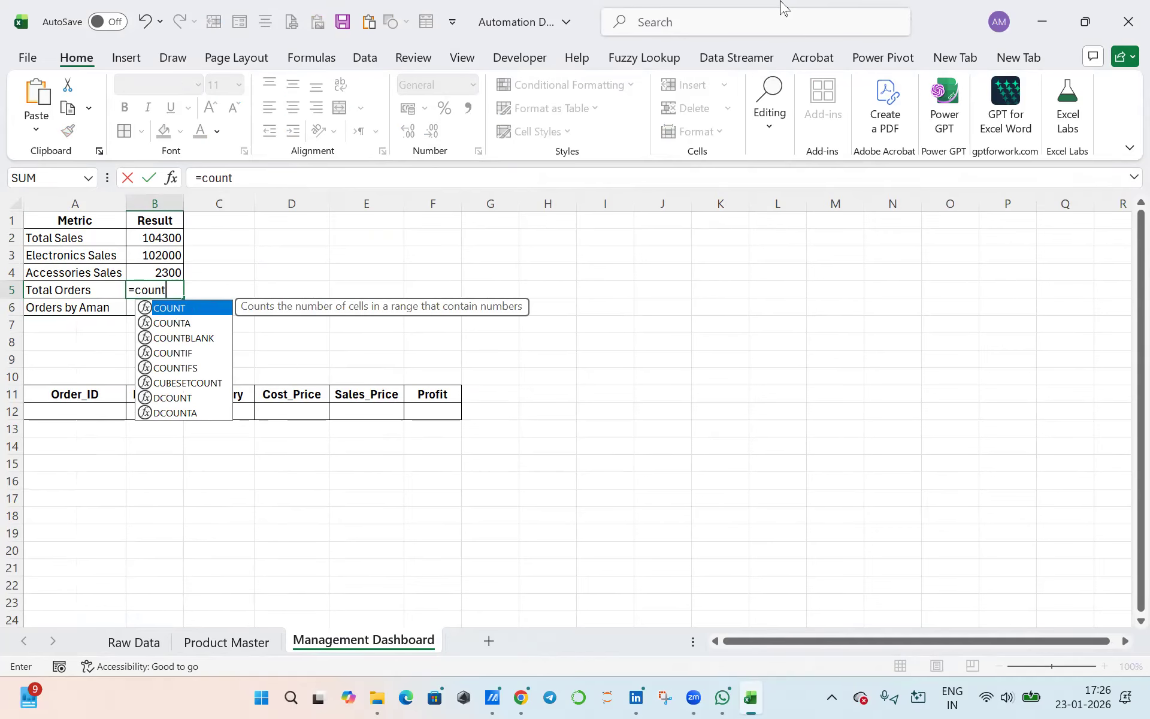
key("Tab")
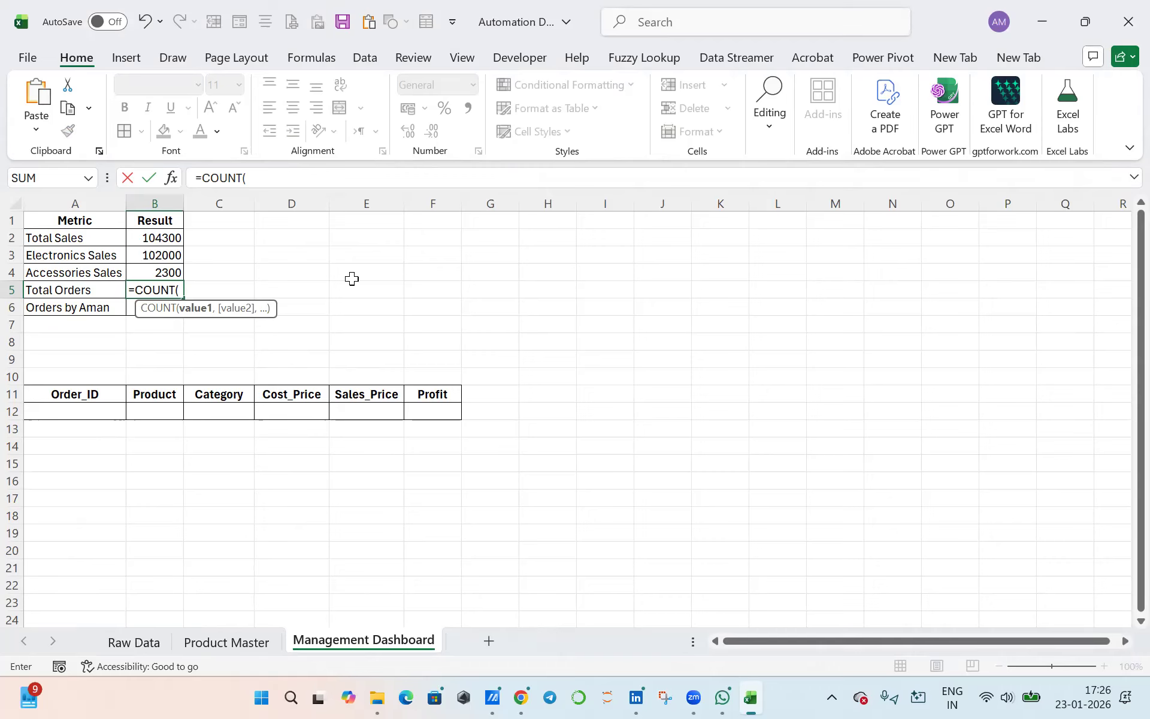
key("BackSpace")
type("A(")
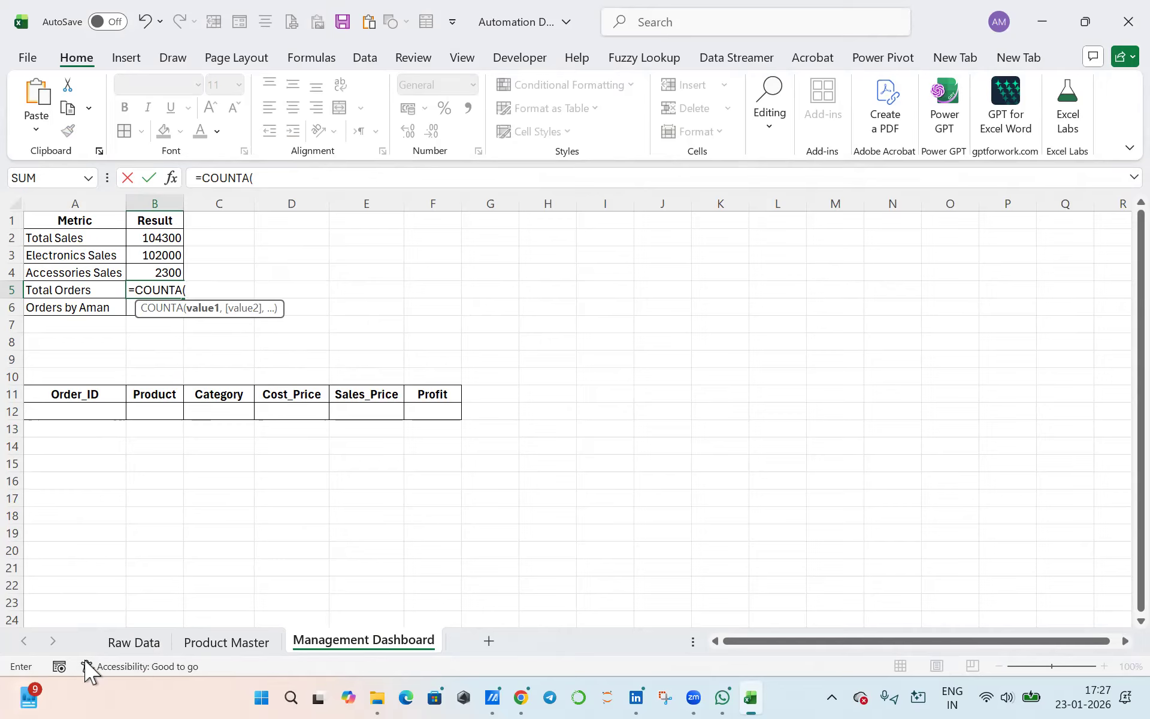
left_click(134, 643)
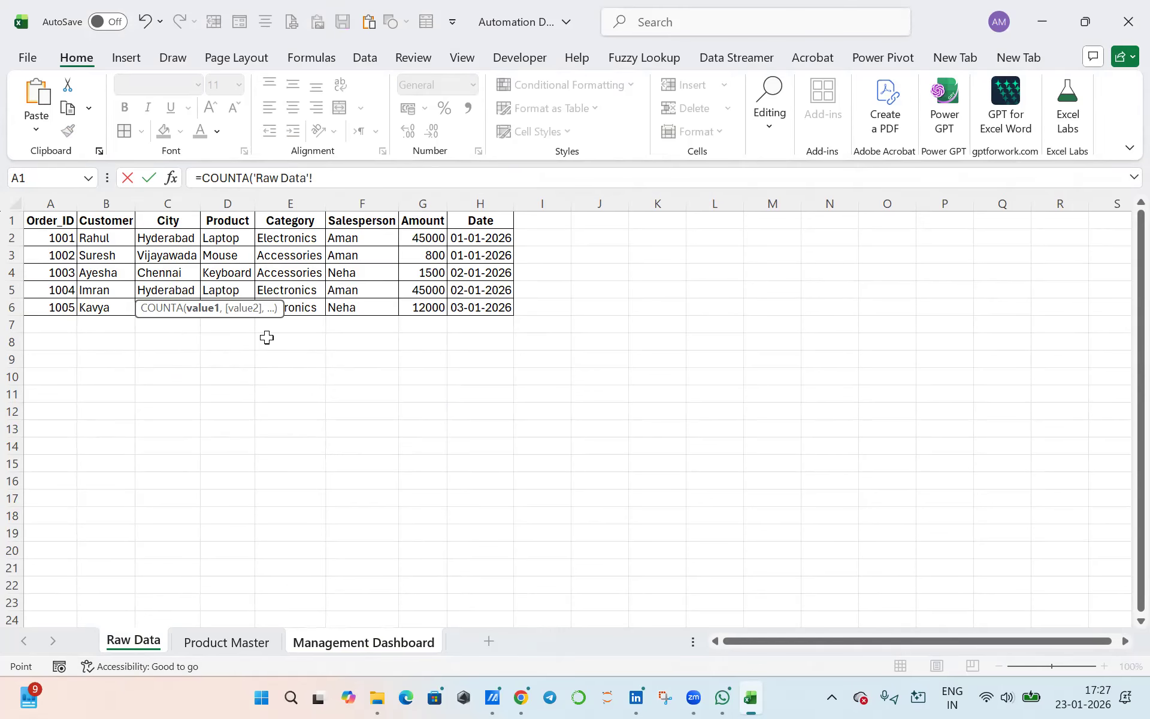
left_click_drag(57, 238, 54, 307)
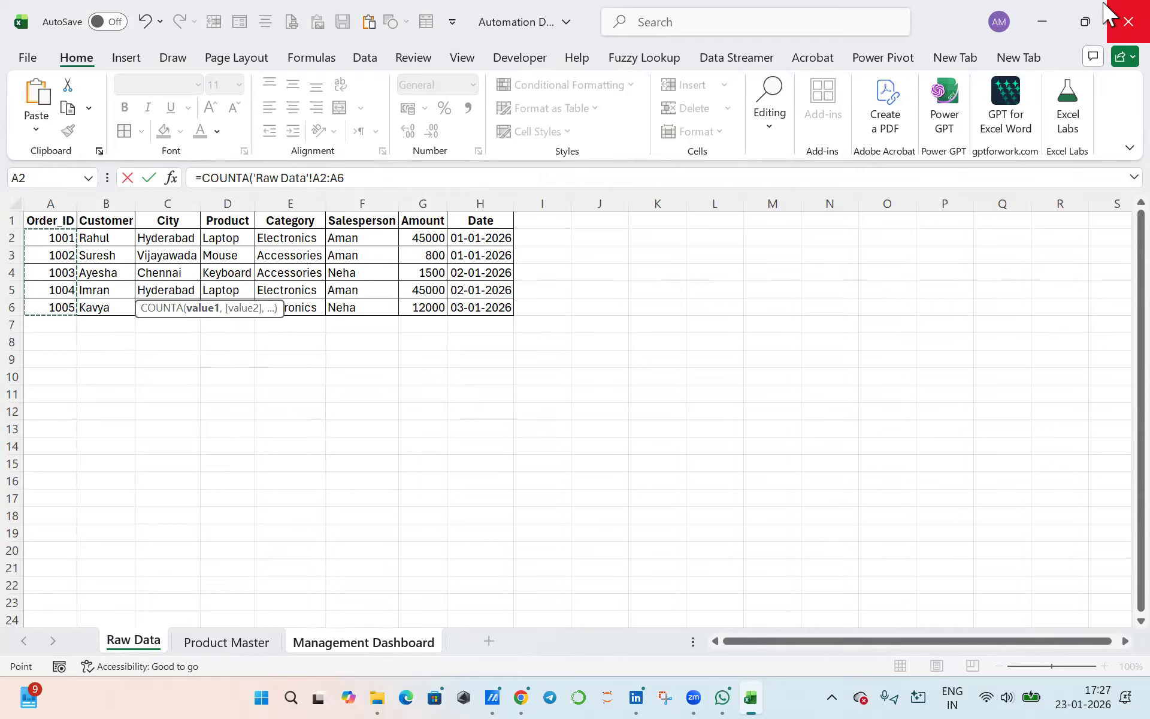
type(")")
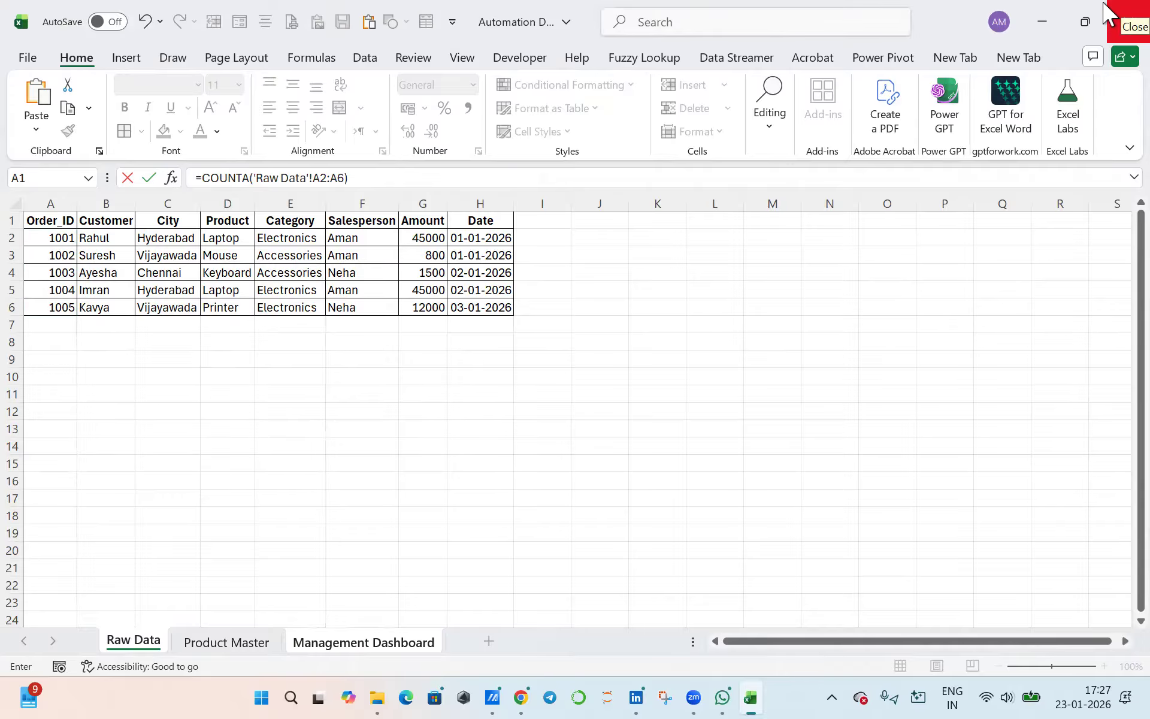
key("Return")
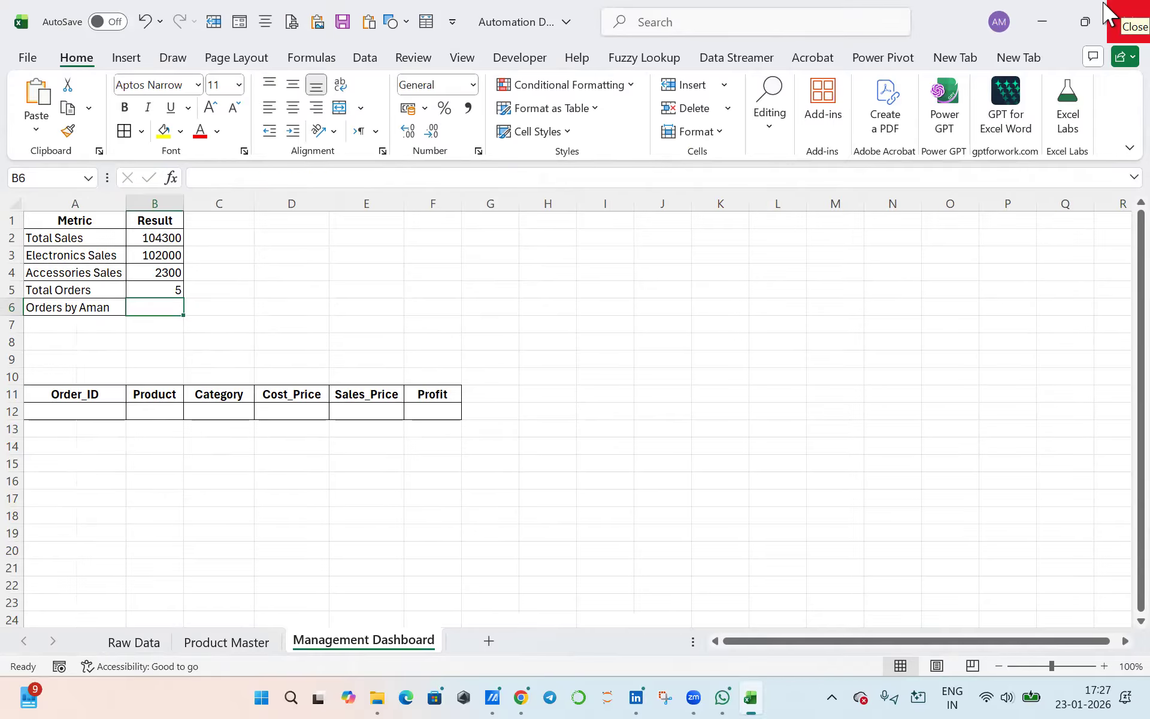
left_click(165, 291)
left_click(133, 642)
left_click_drag(55, 242, 65, 306)
left_click(304, 644)
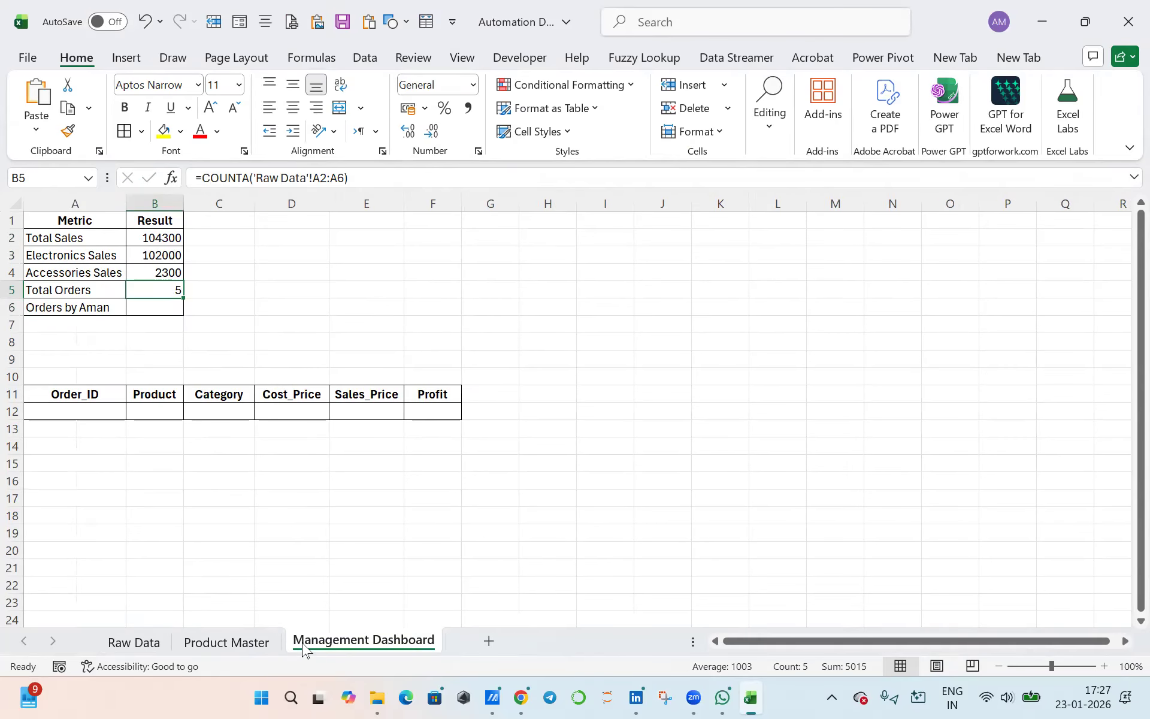
- Calculate the salesperson's order count in cell B6 with COUNTIFS, using Raw Data F2:F6 and the salesperson's name from the metric label as criterion
left_click(172, 305)
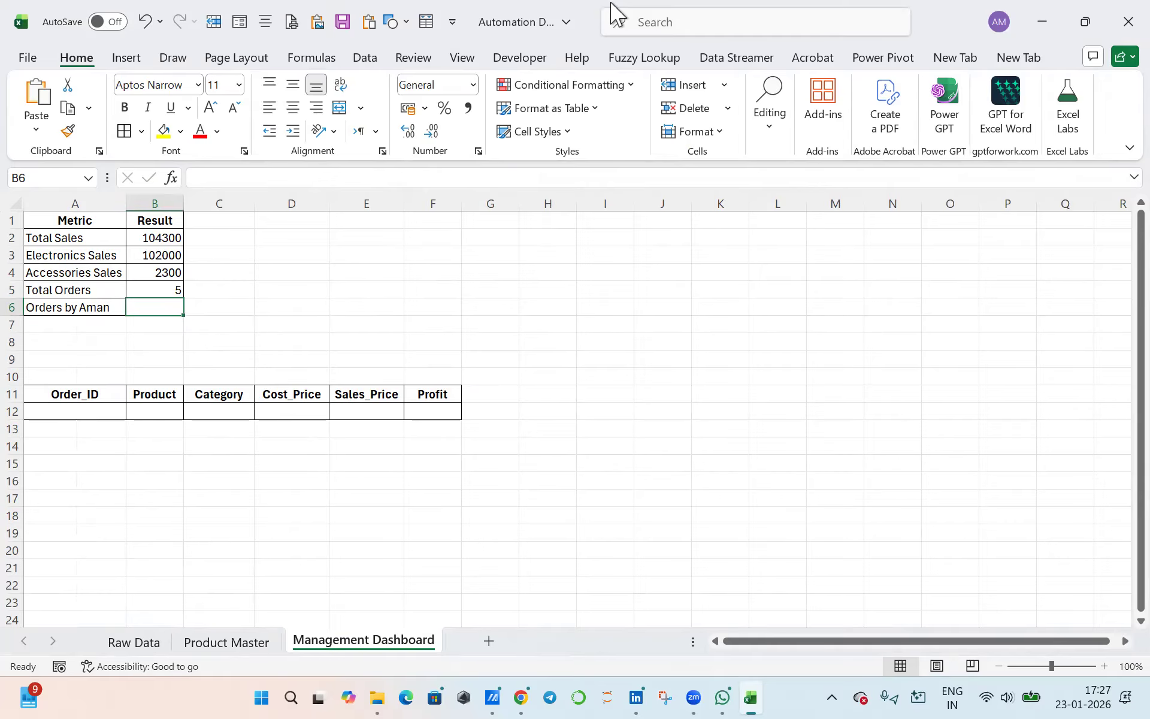
type("=")
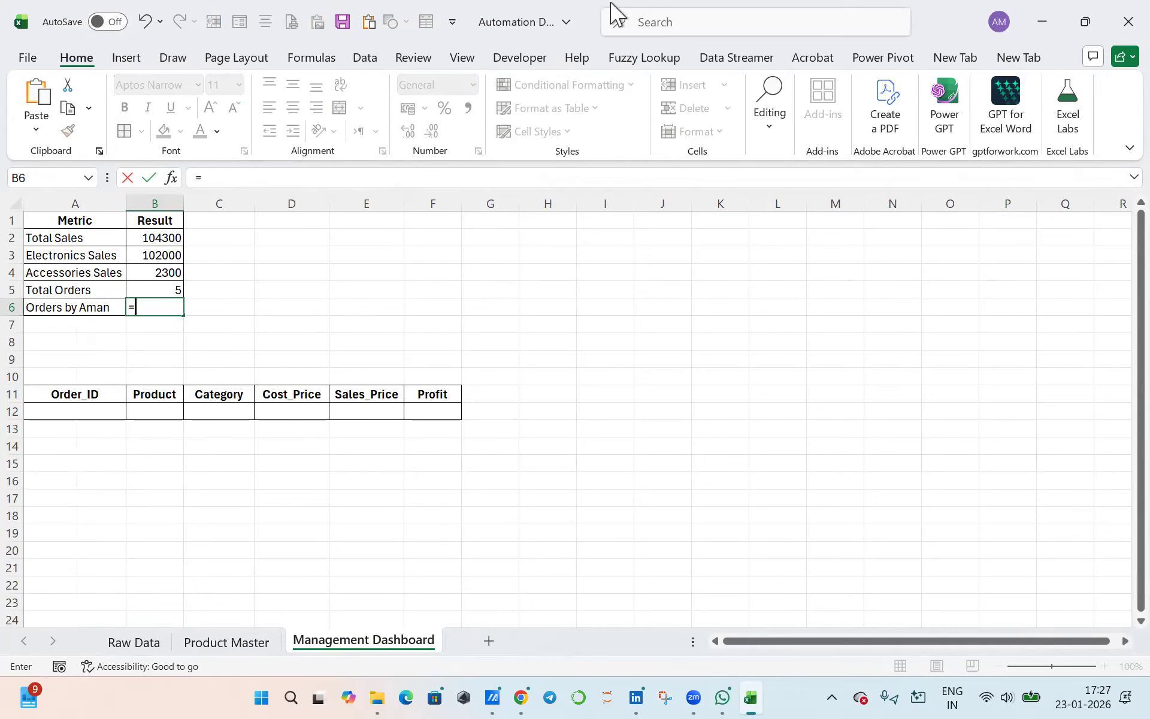
type("counti")
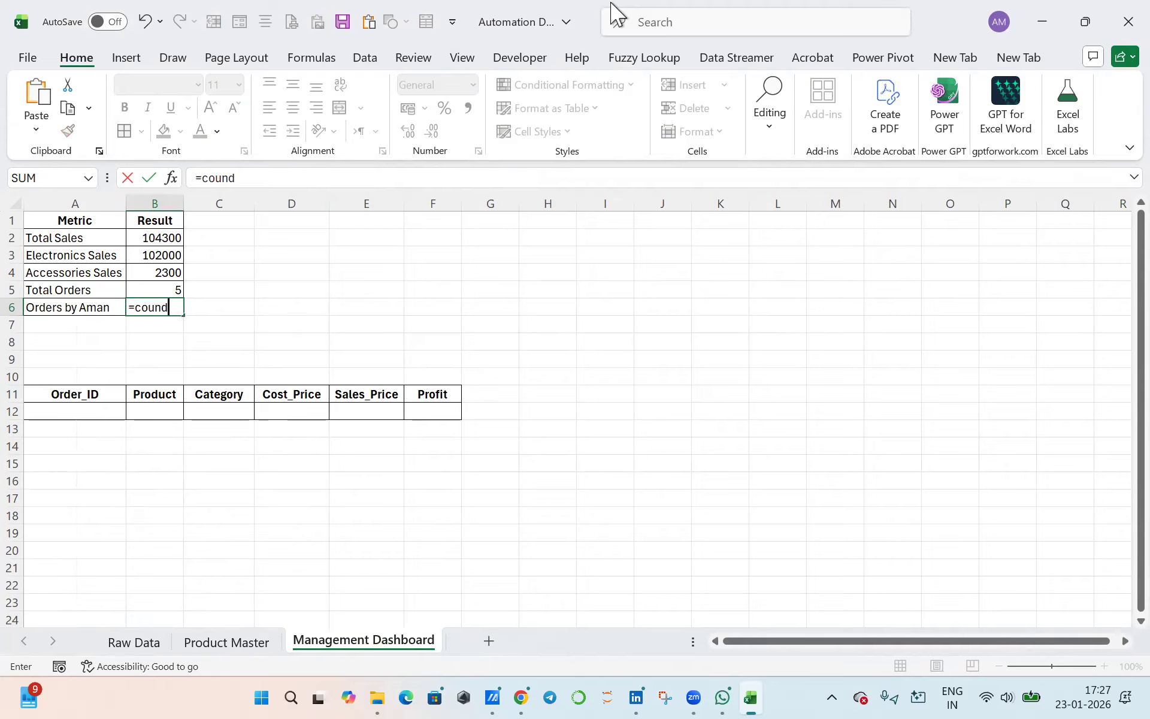
type("fs")
key("Tab")
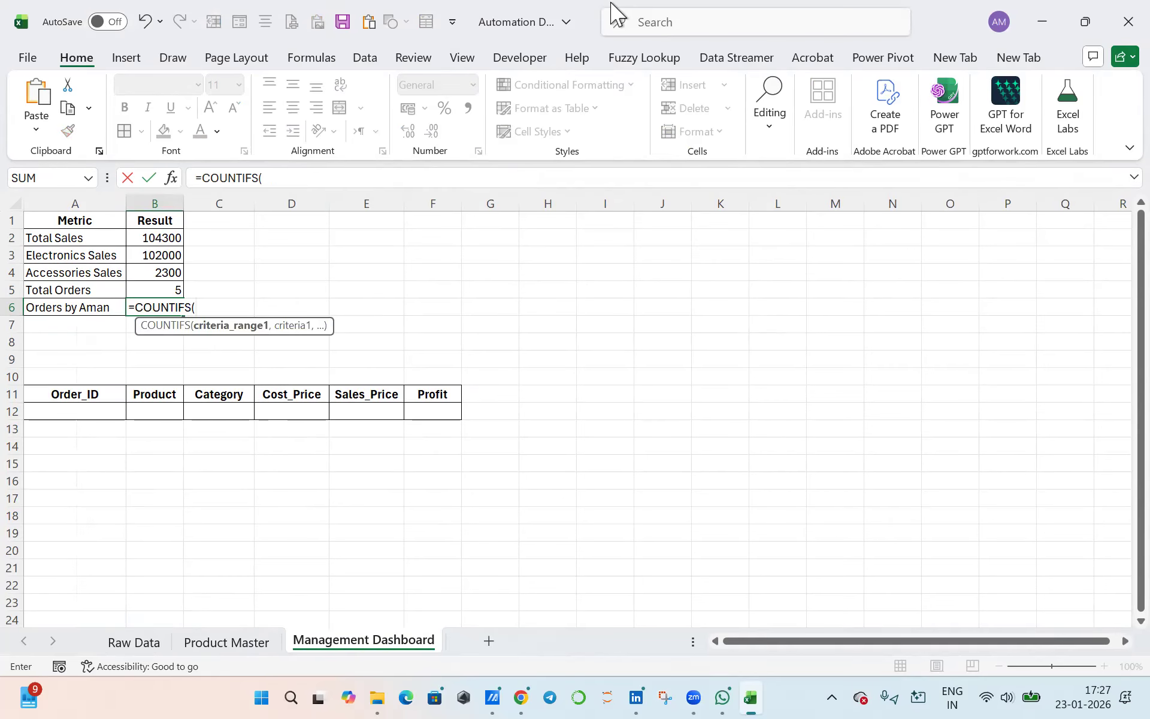
left_click(138, 638)
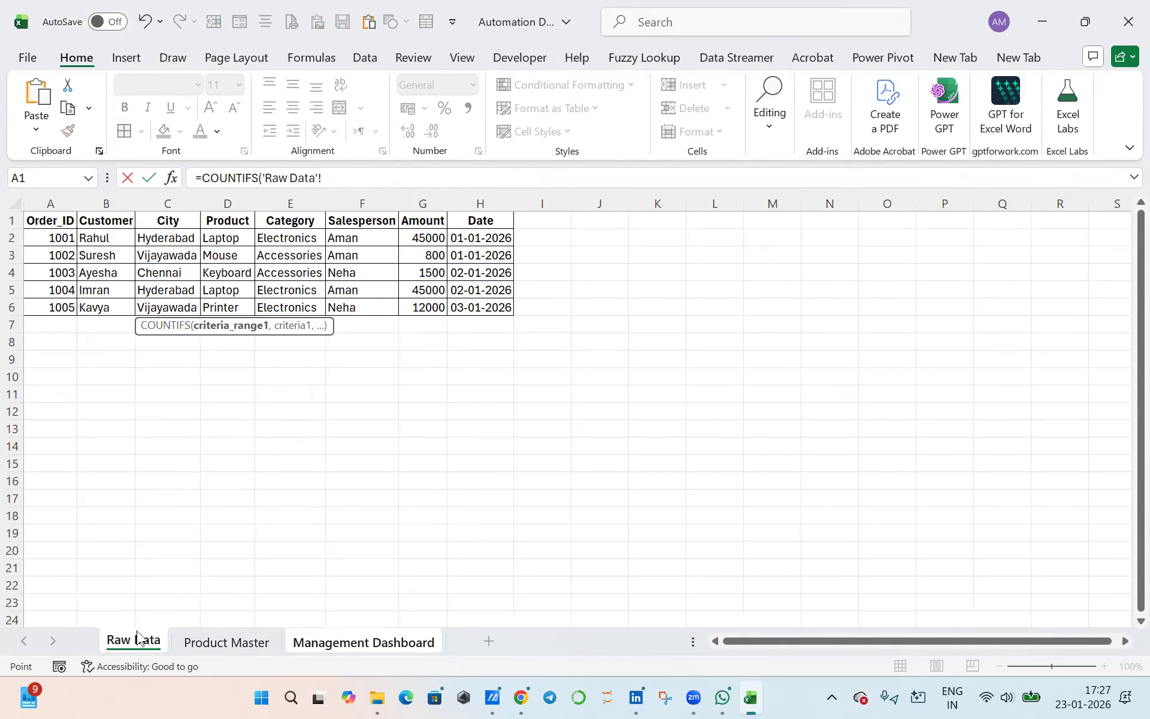
left_click_drag(345, 244, 359, 305)
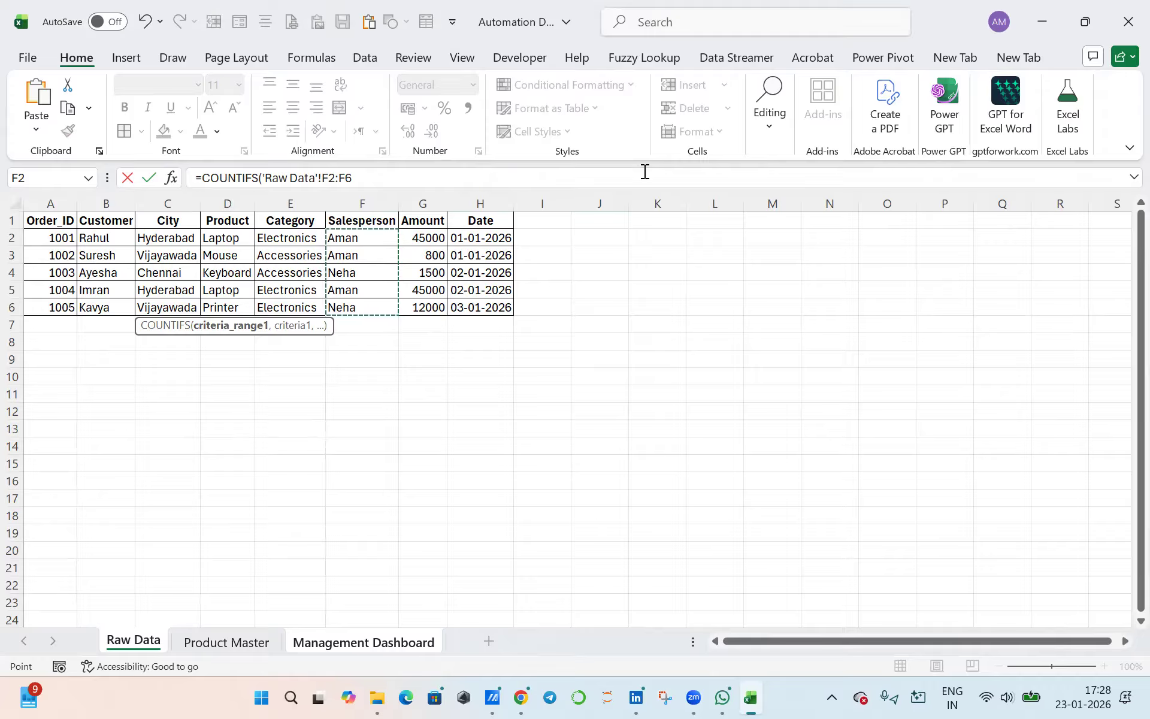
type(",\"Aman")
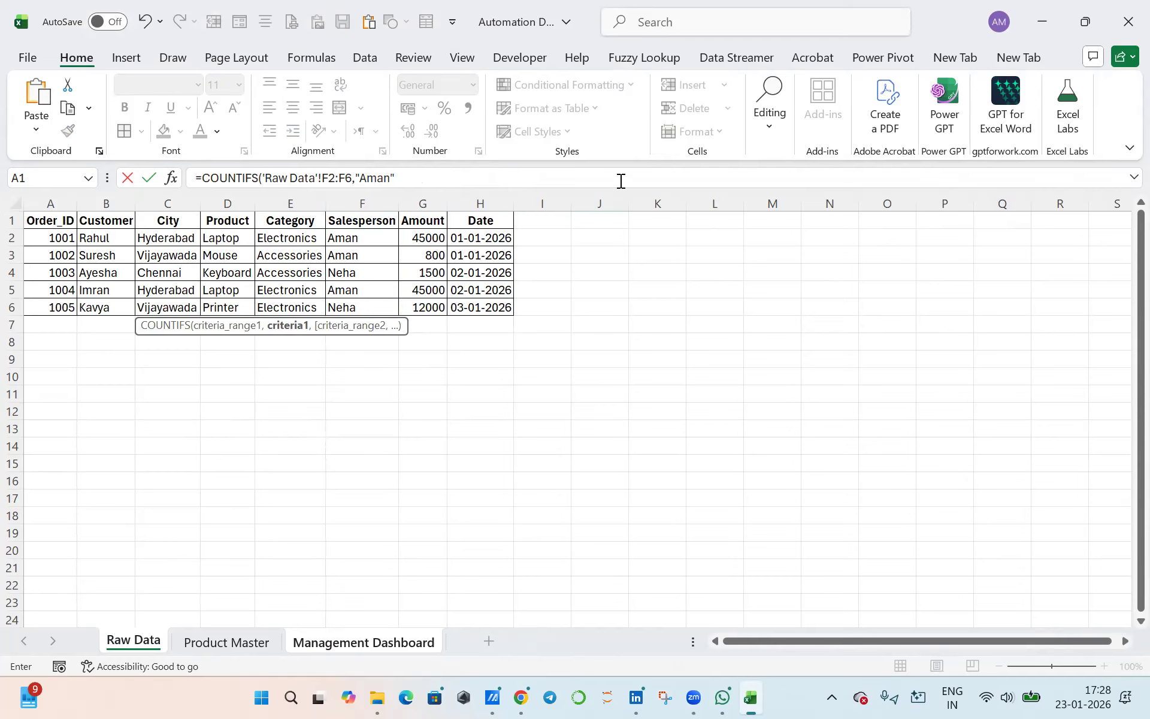
type(")")
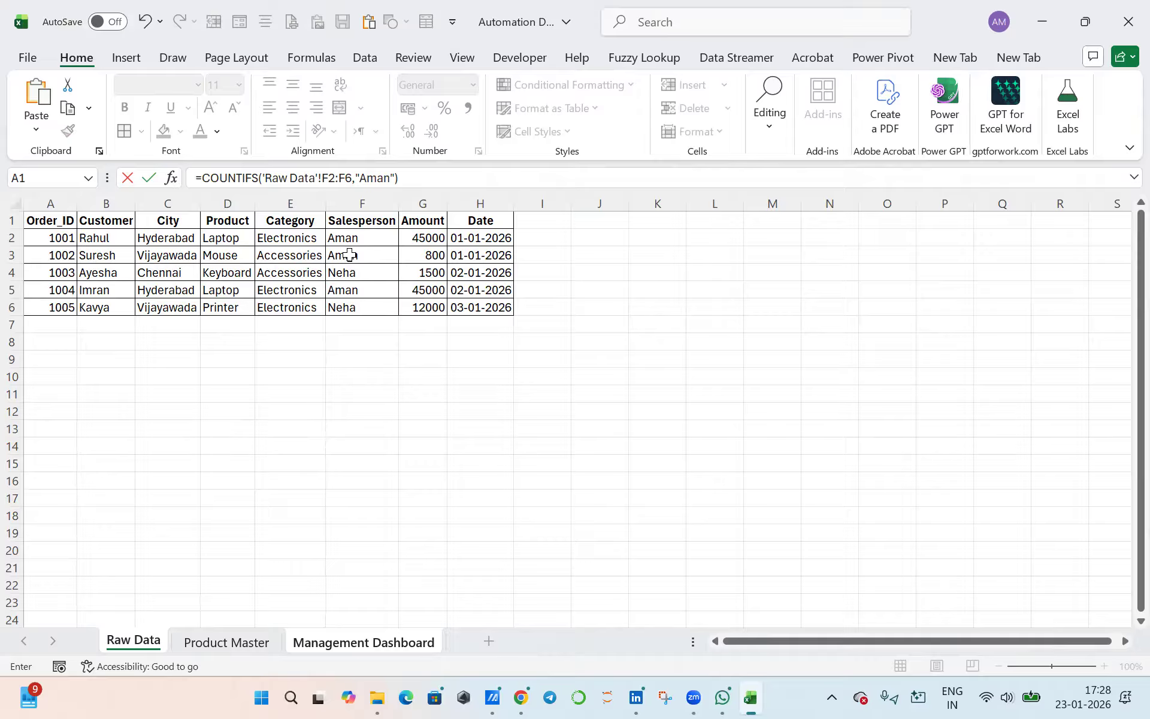
key("Return")
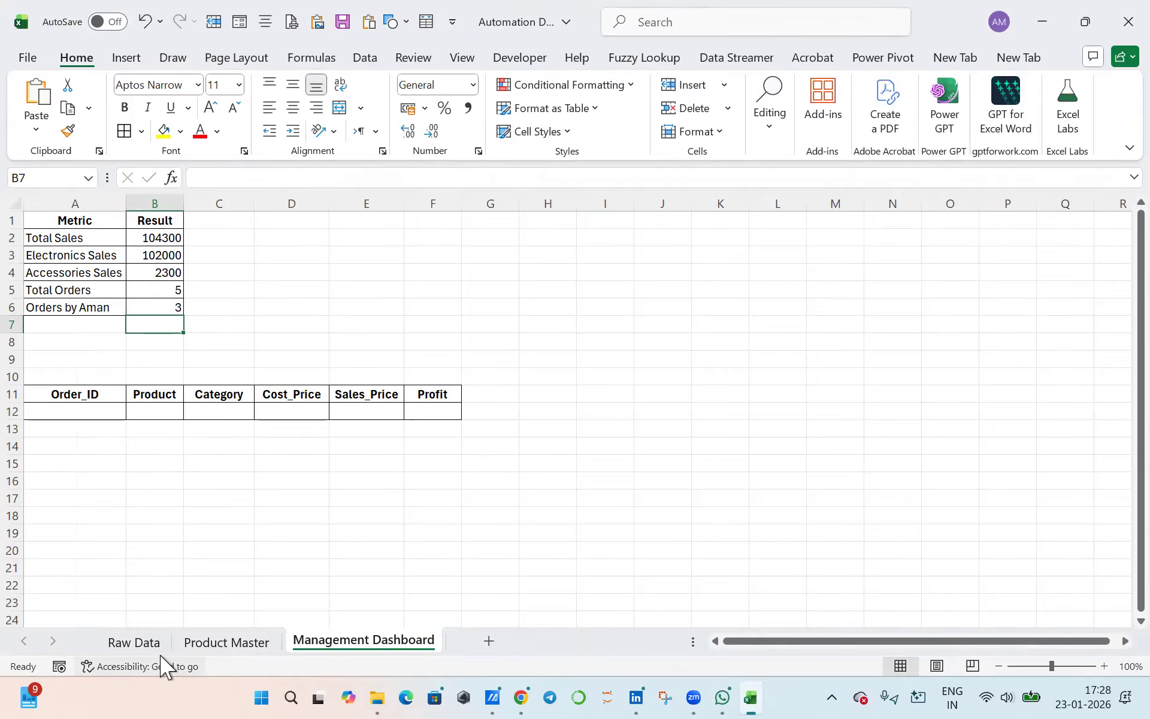
- Convert the Raw Data range A1:H6 into a table with headers
left_click(137, 641)
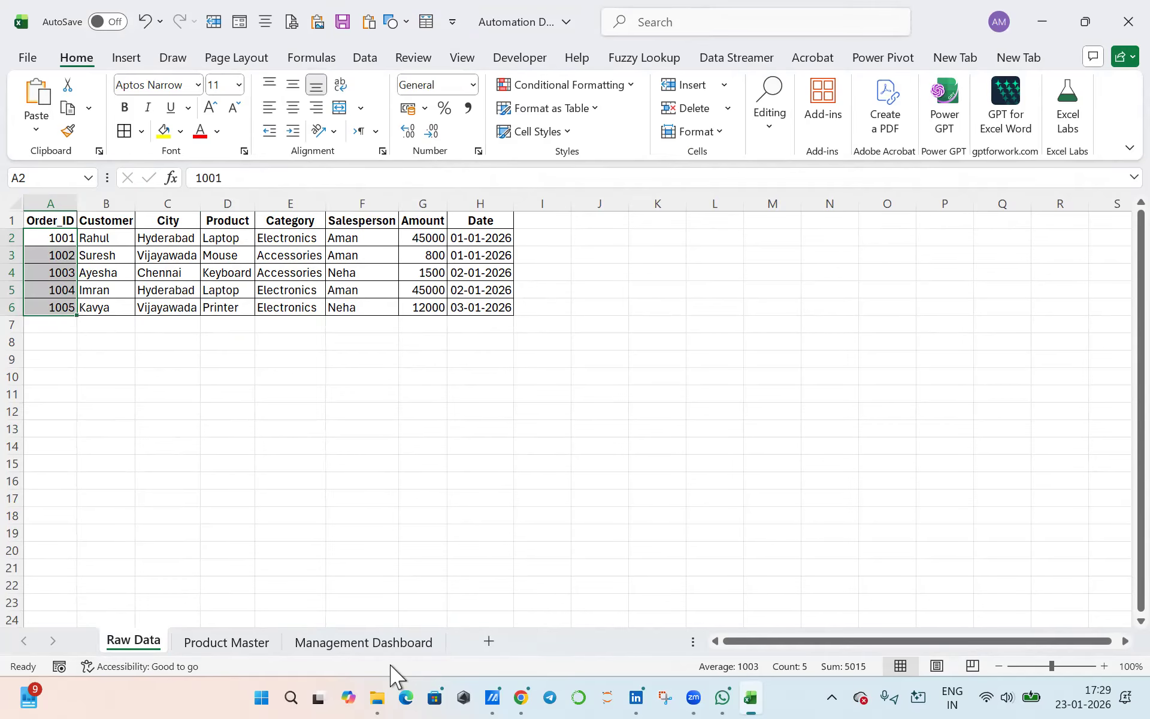
left_click(370, 639)
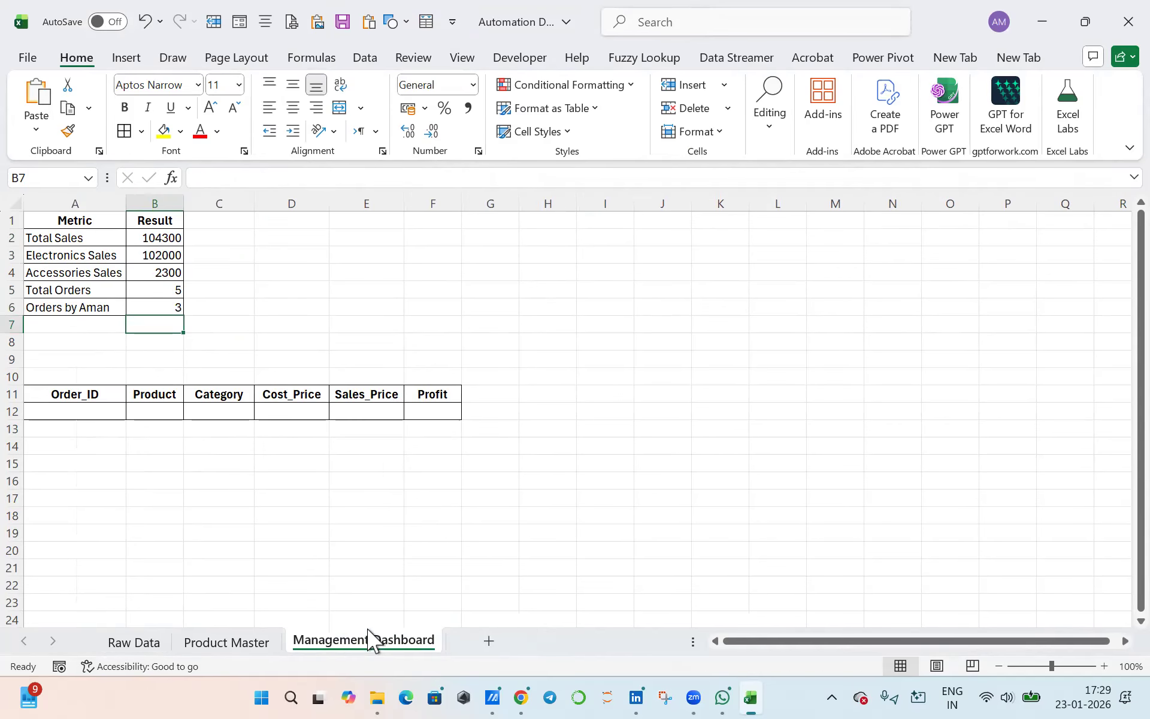
left_click(132, 644)
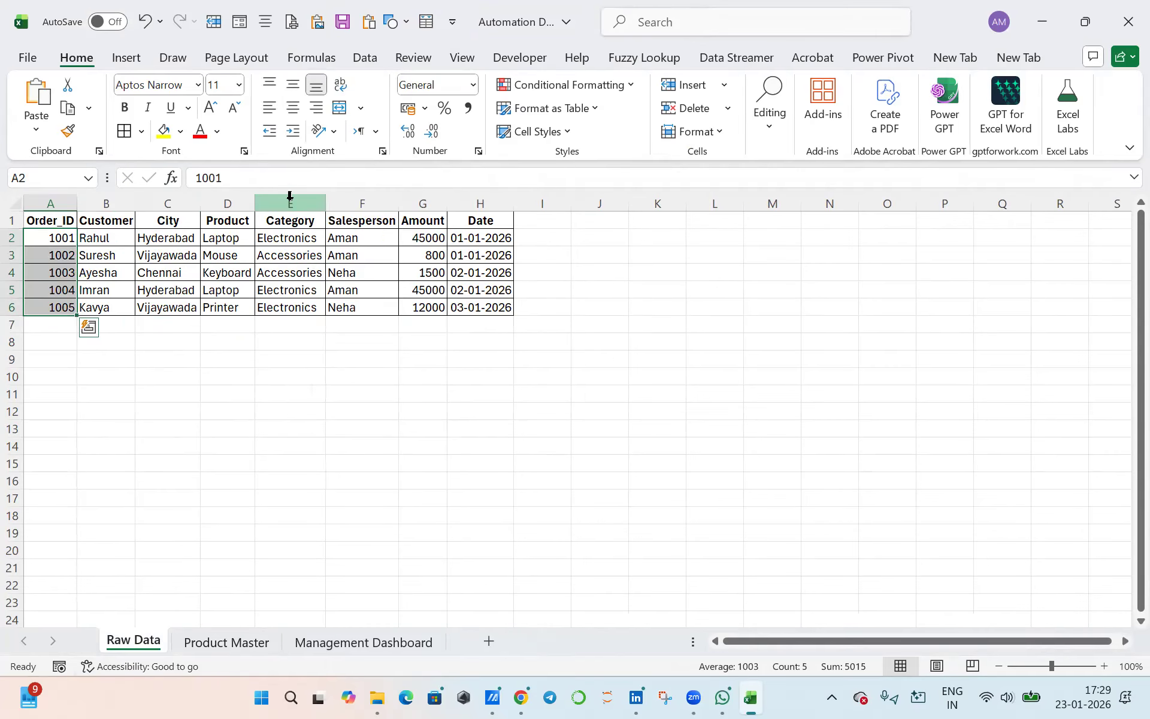
left_click(274, 242)
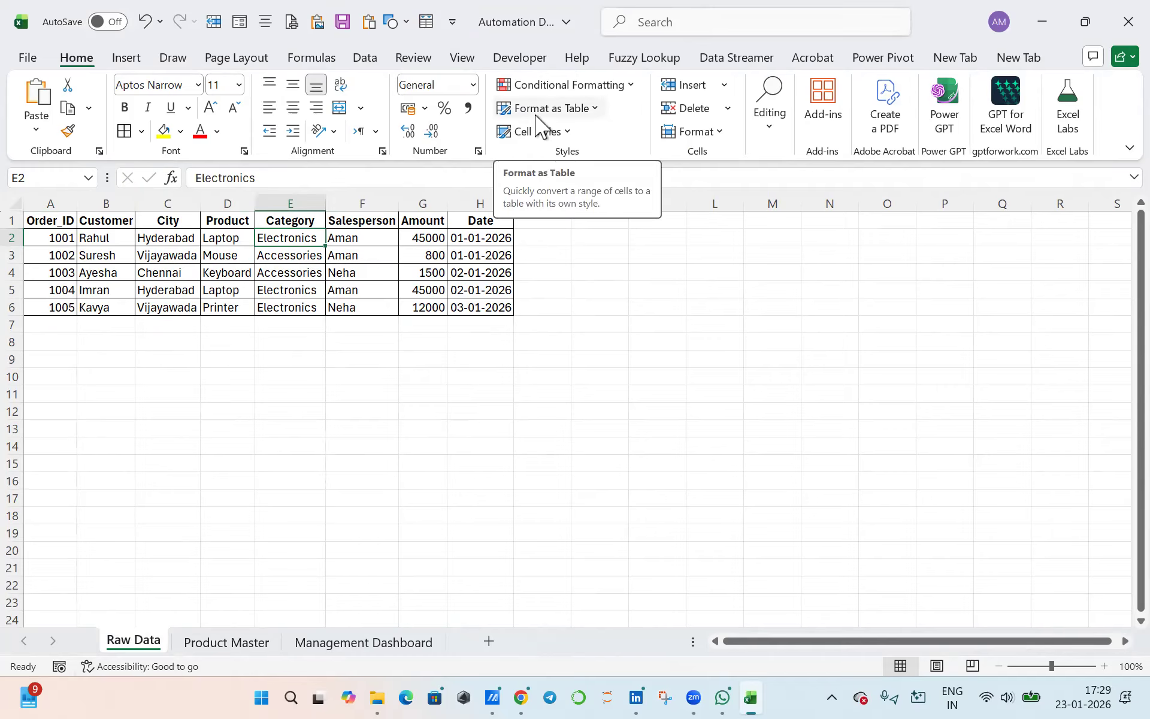
key("ctrl+t")
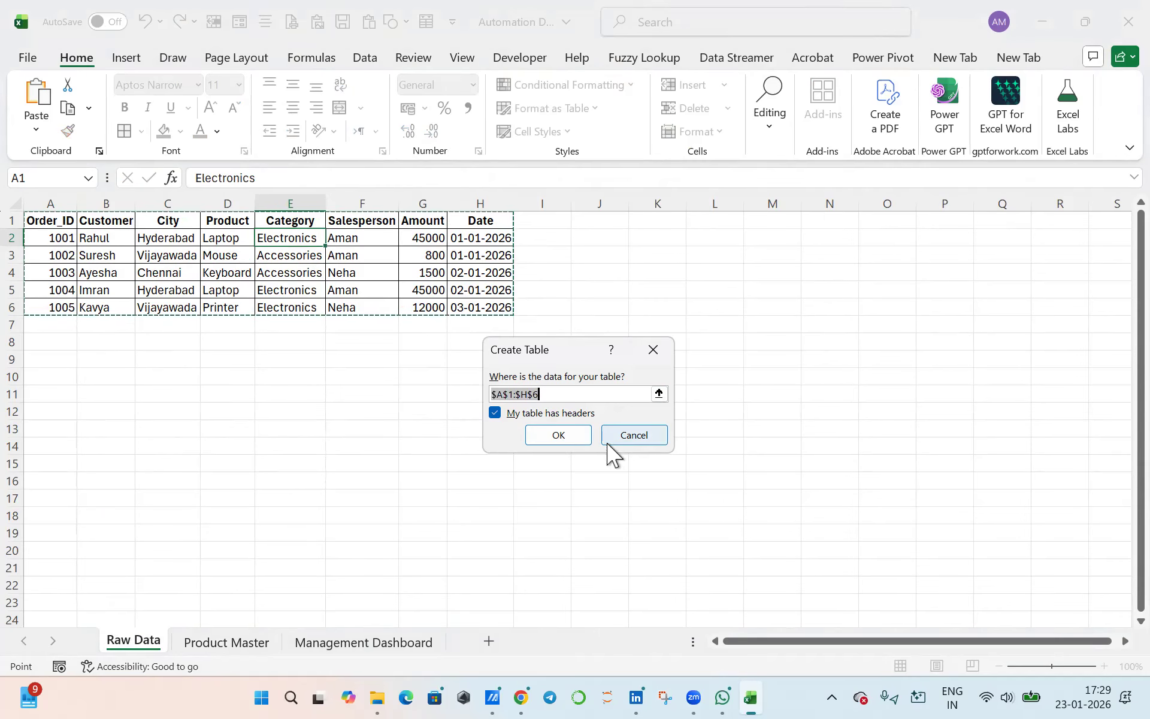
left_click(558, 435)
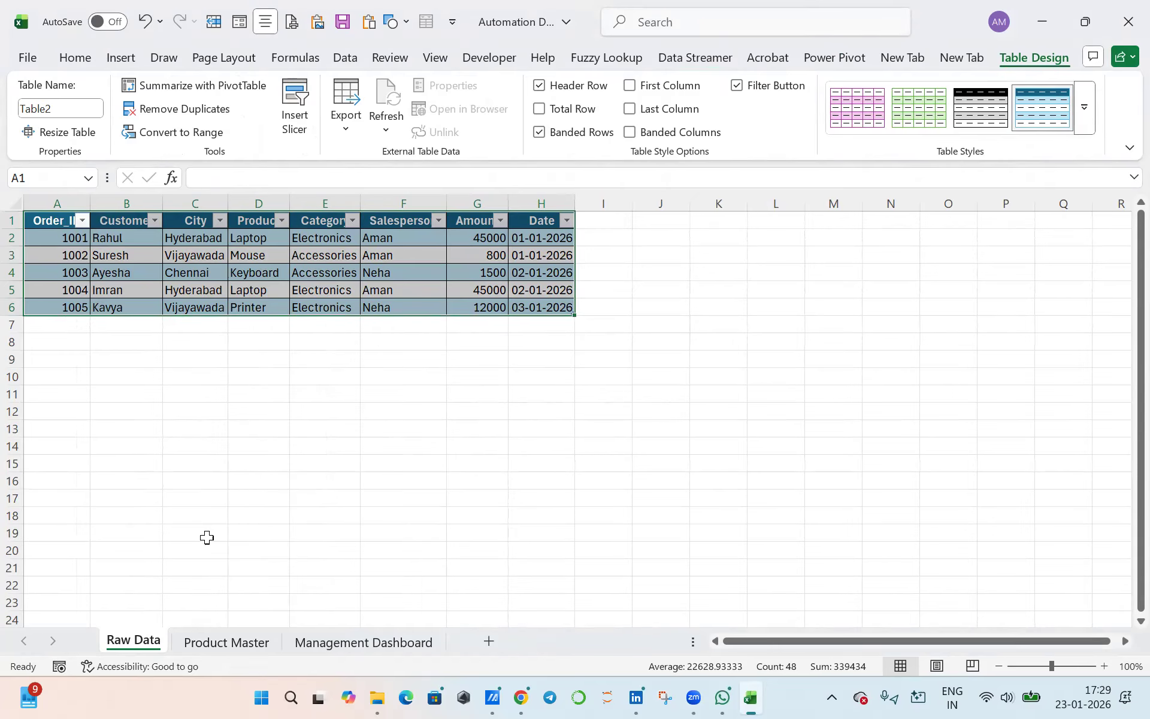
- Add a new record below the Raw Data table by entering the next sequential order ID in cell A7
left_click(64, 318)
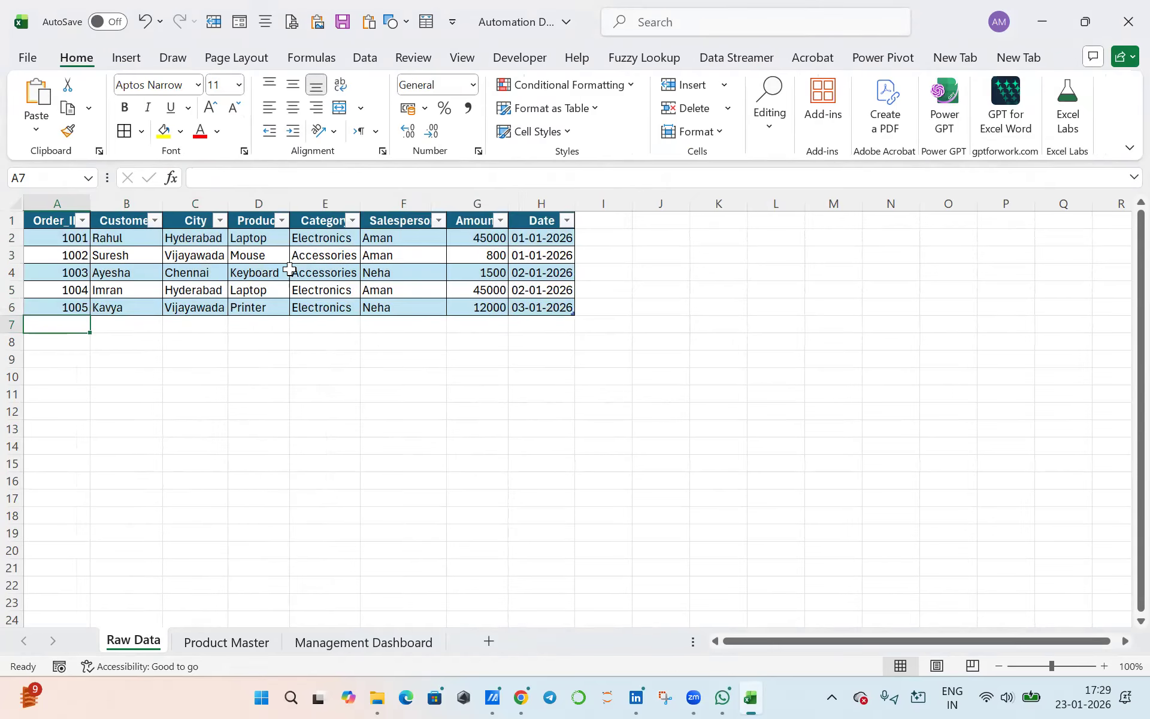
type("1006")
key("Tab")
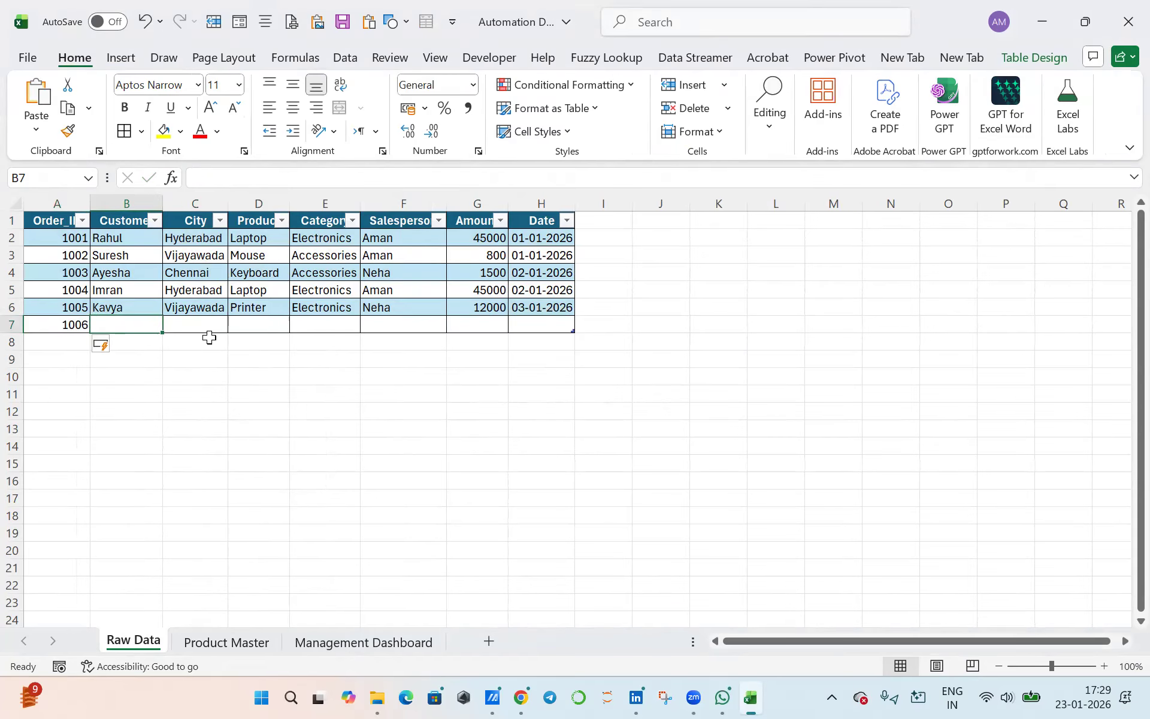
- Copy the salesperson from F5 and the category Electronics from E5 into row 7 of the new order
left_click(425, 304)
left_click(403, 290)
key("ctrl+c")
left_click(376, 324)
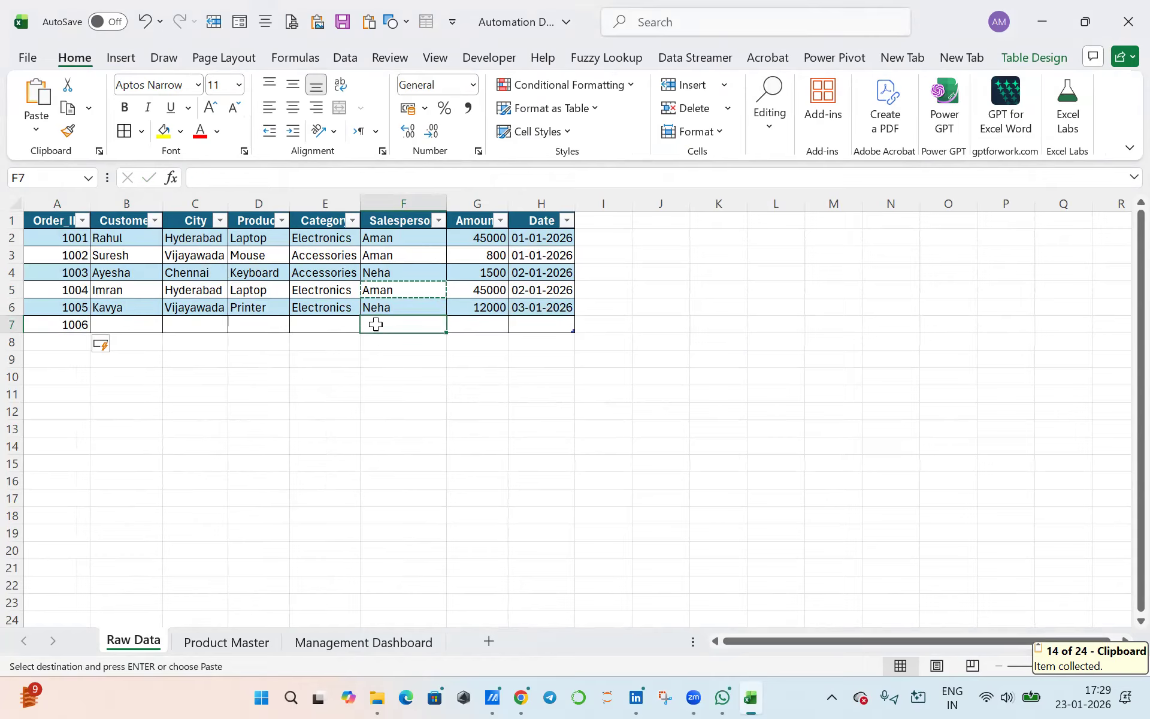
key("ctrl+v")
left_click(335, 291)
key("ctrl+c")
left_click(334, 324)
key("ctrl+v")
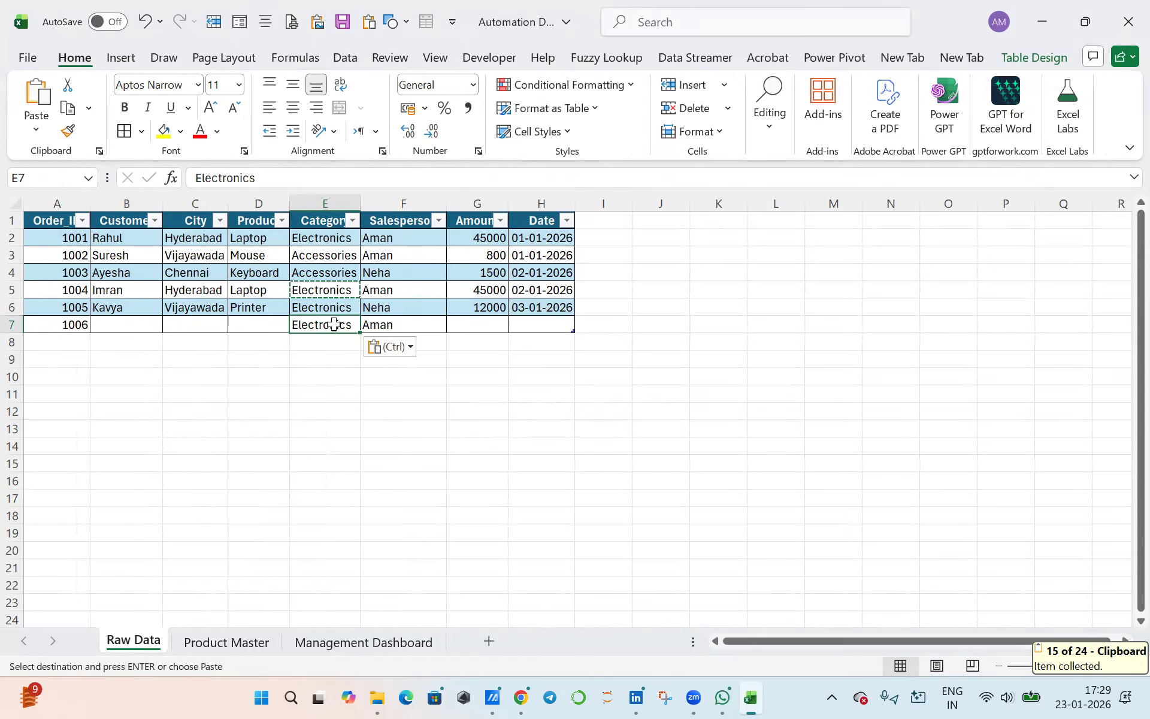
- Copy the product Printer from D6 into D7 and the city Chennai from C4 into C7
left_click(277, 309)
key("ctrl+c")
left_click(273, 287)
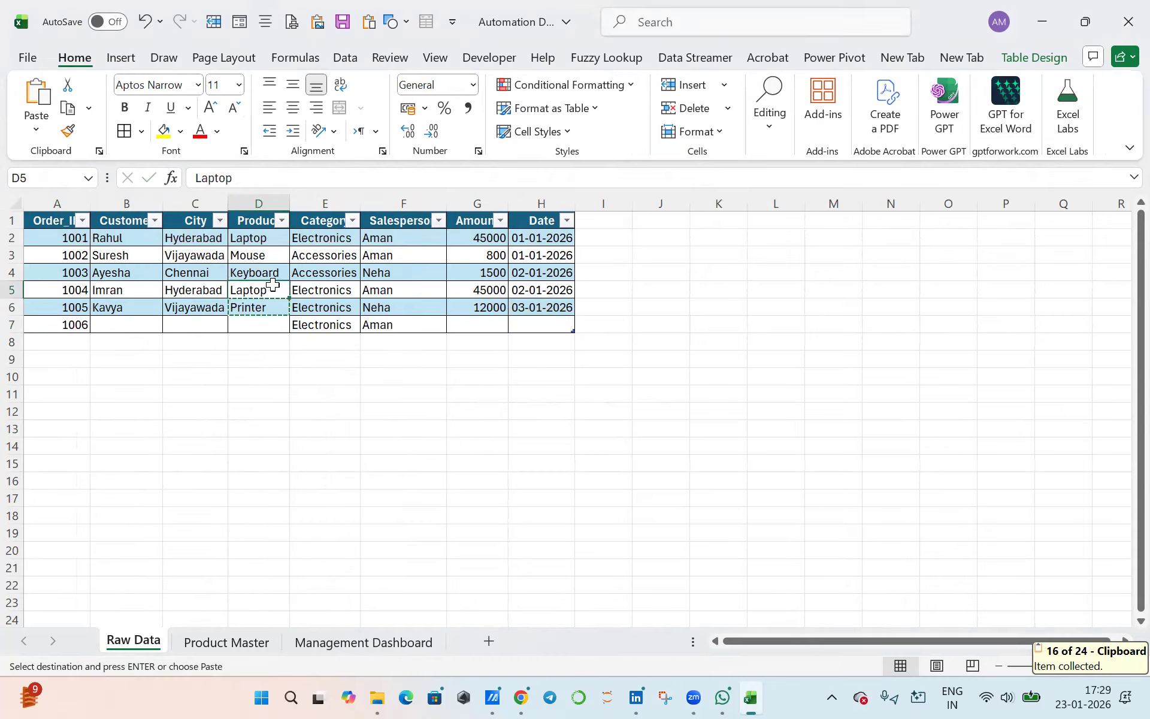
left_click(271, 309)
left_click(269, 327)
key("ctrl+v")
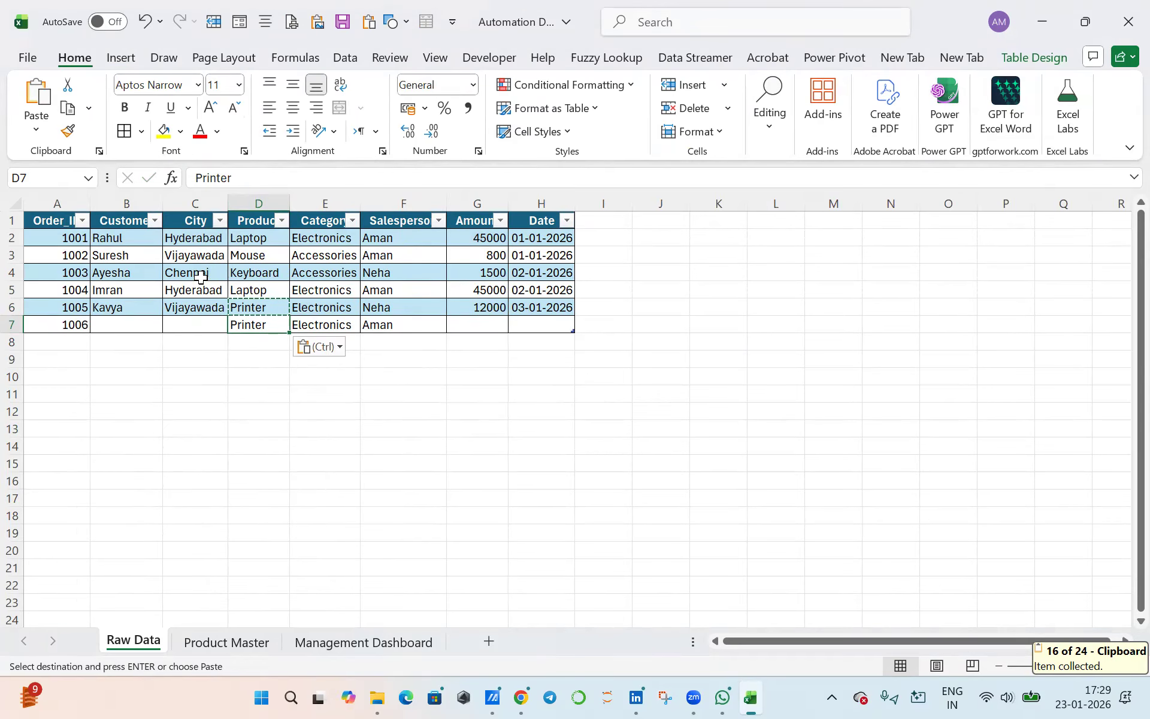
left_click(201, 275)
key("ctrl+c")
left_click(197, 323)
key("ctrl+v")
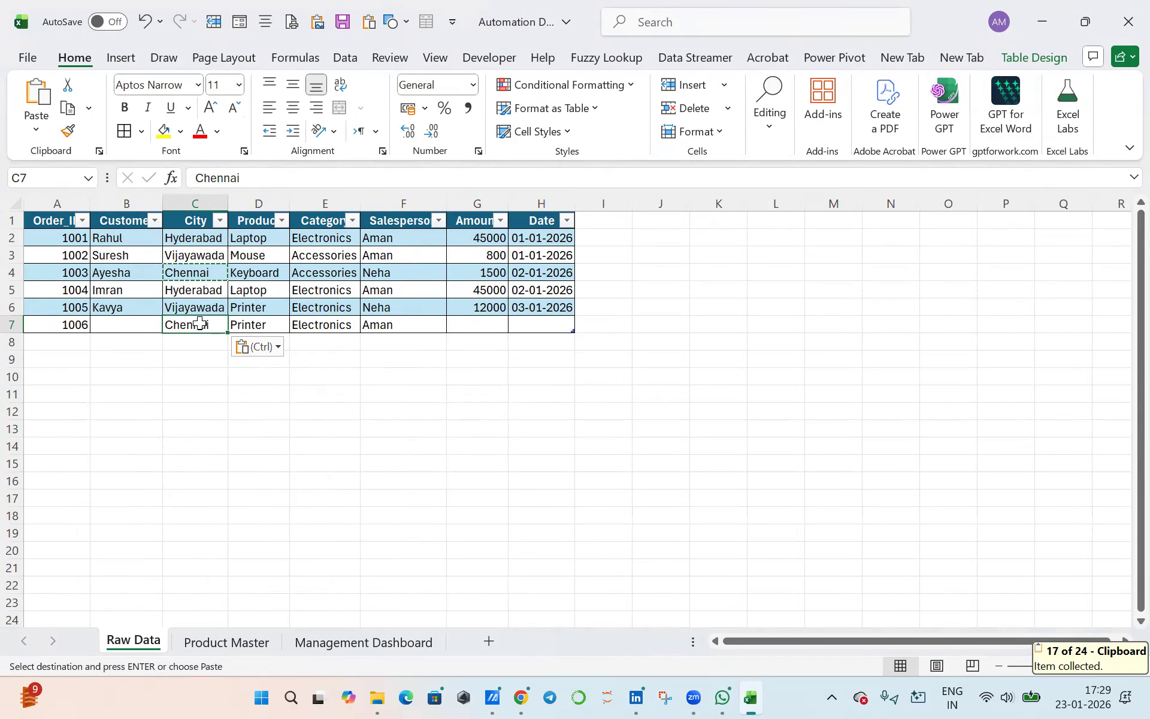
- Copy the customer name from cell B4 into cell B7 of the new order
left_click(138, 312)
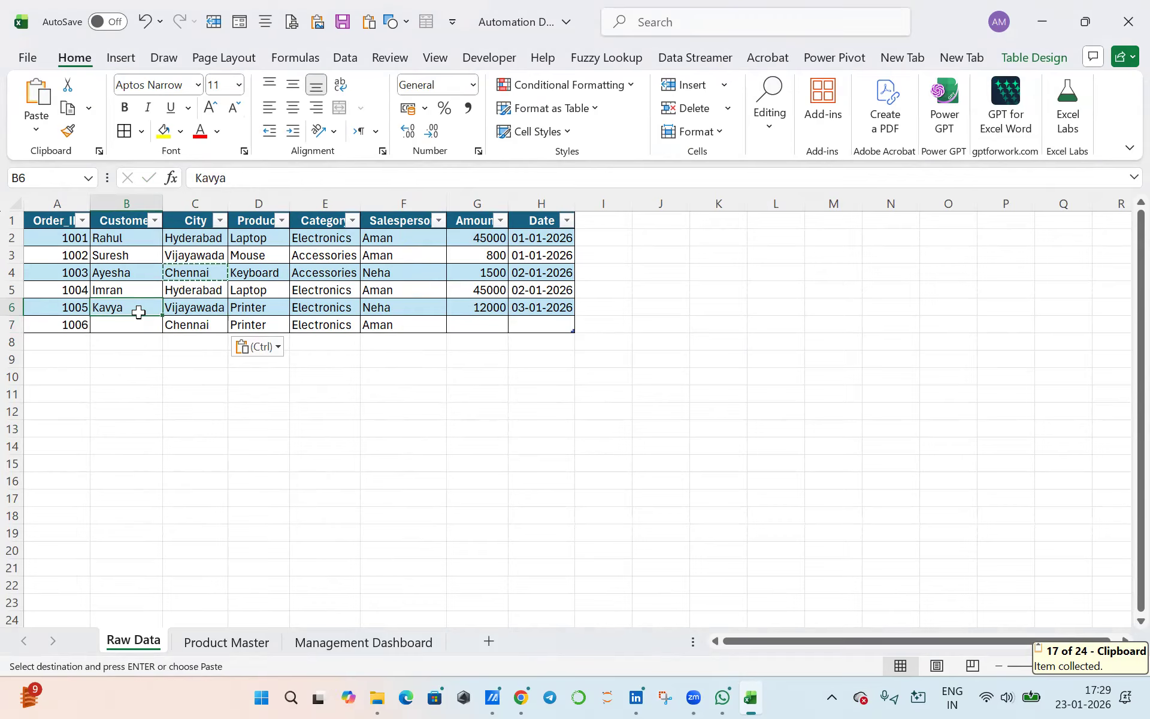
left_click(128, 275)
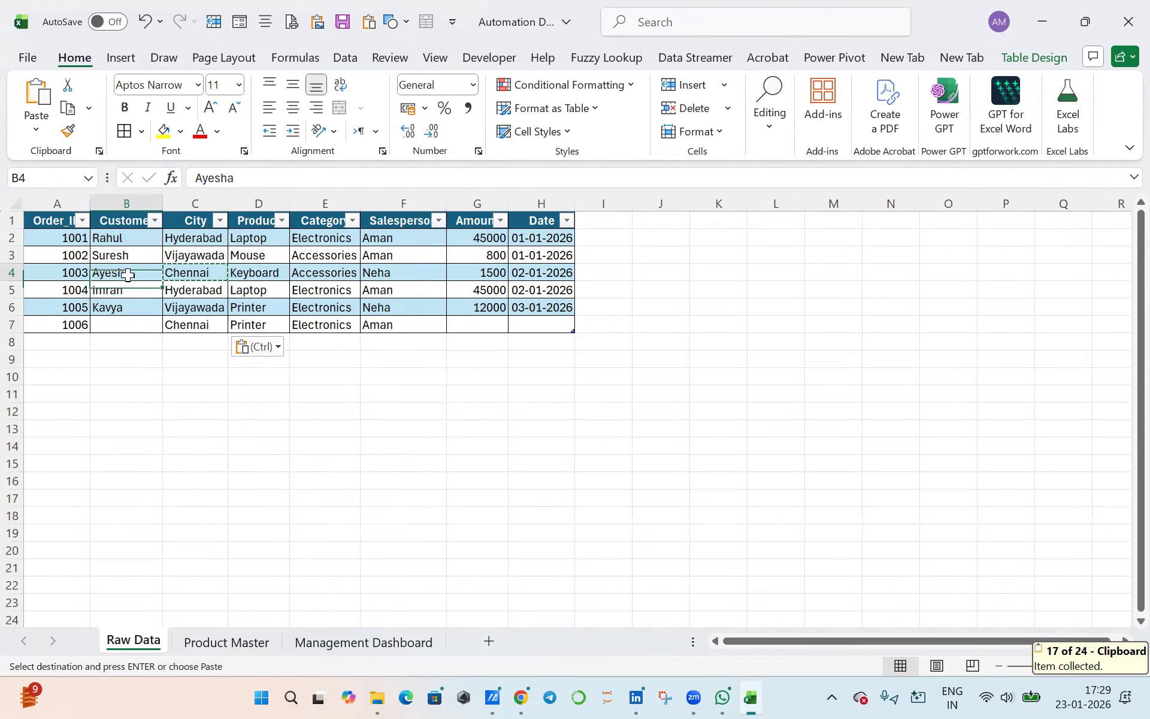
key("ctrl+c")
left_click(126, 323)
key("ctrl+v")
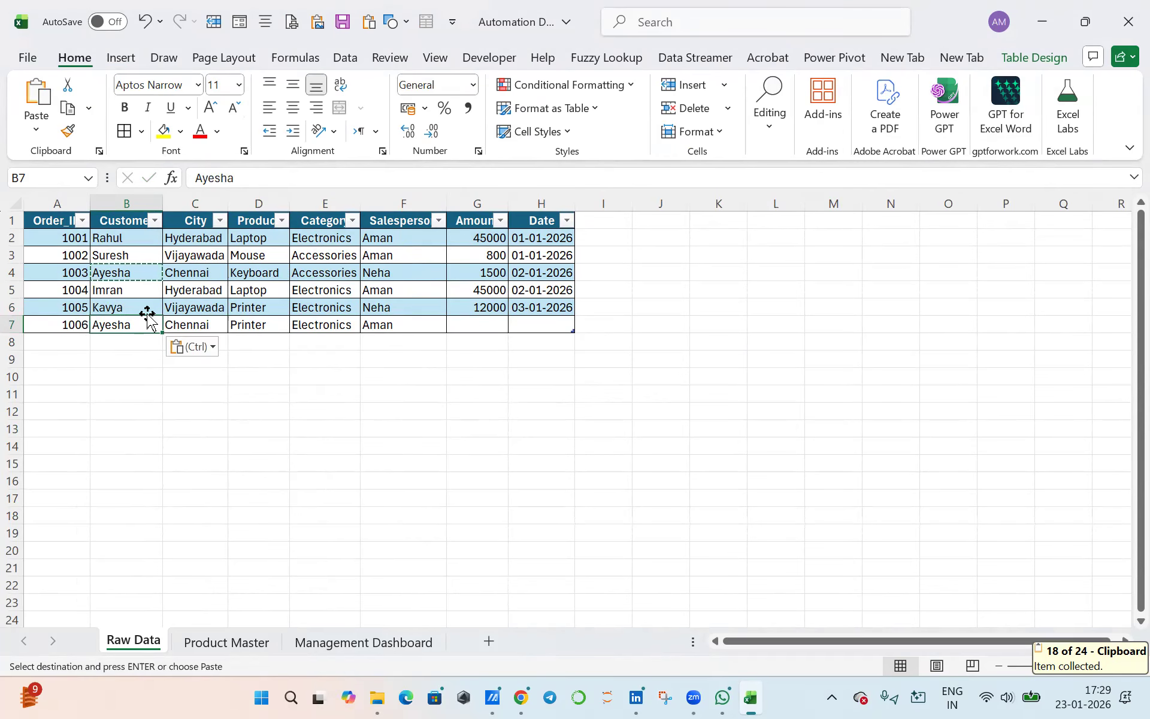
- Set the new order's amount in G7 to 12000 and fill its date in H7 with the TODAY function
left_click(495, 324)
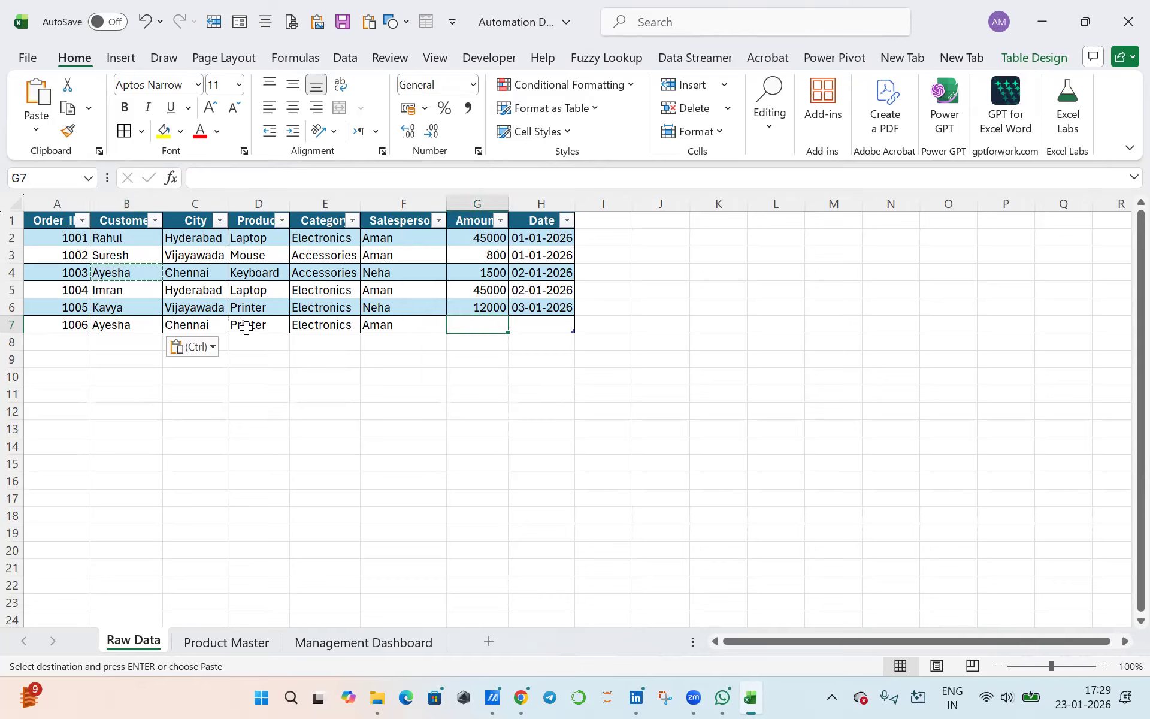
type("1200")
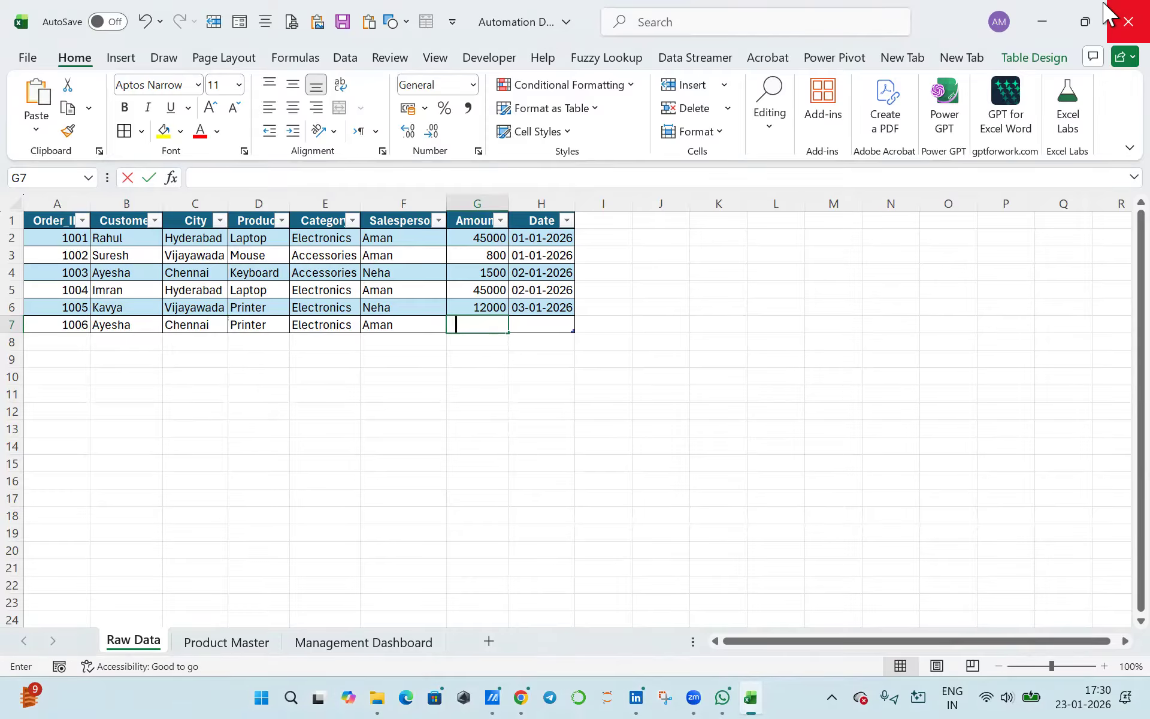
type("0")
key("Return")
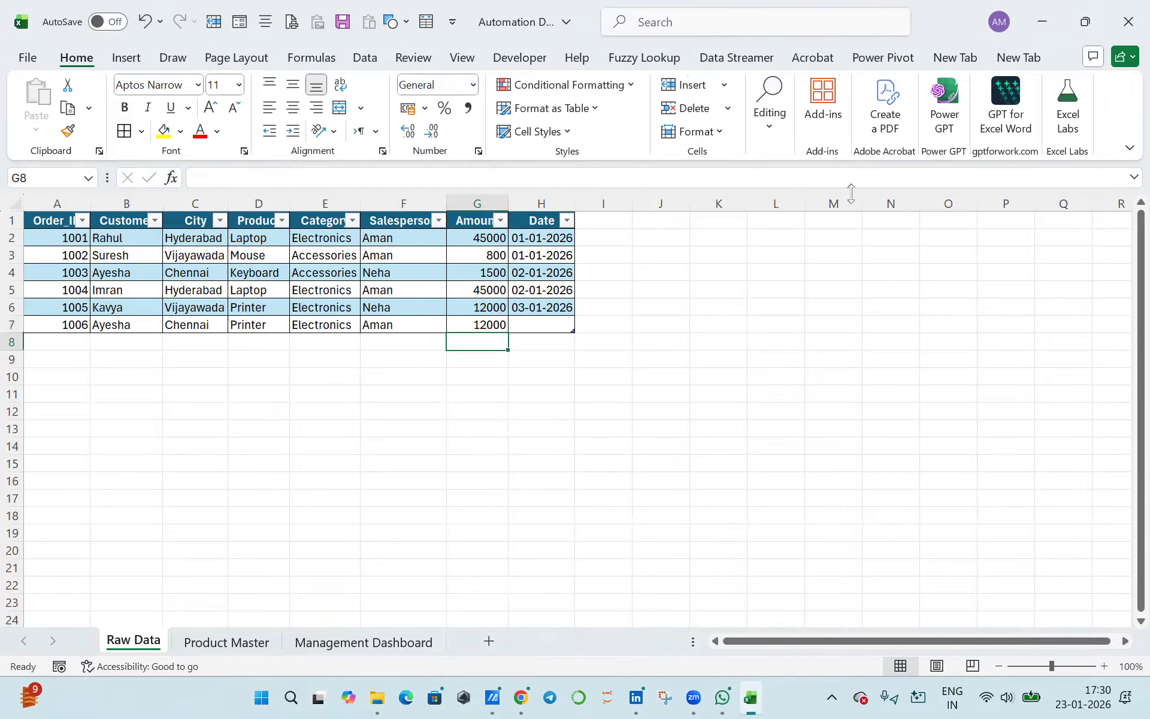
left_click(551, 327)
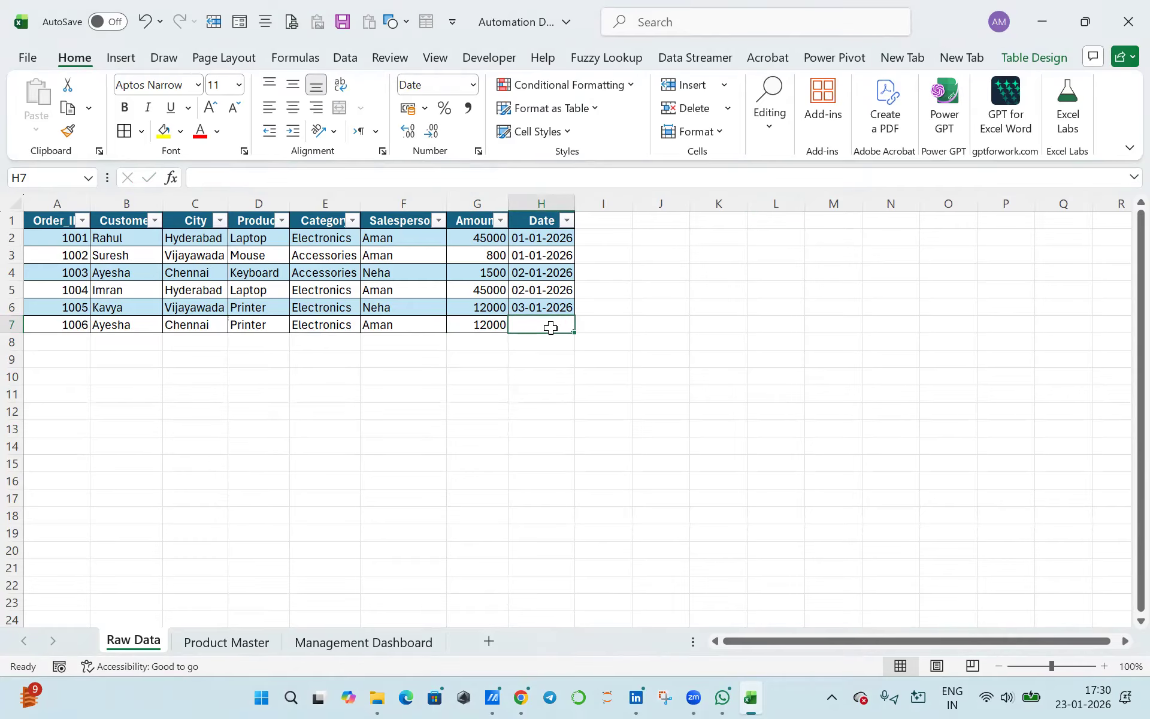
type("=tod")
type("ay(")
key("BackSpace")
type("(")
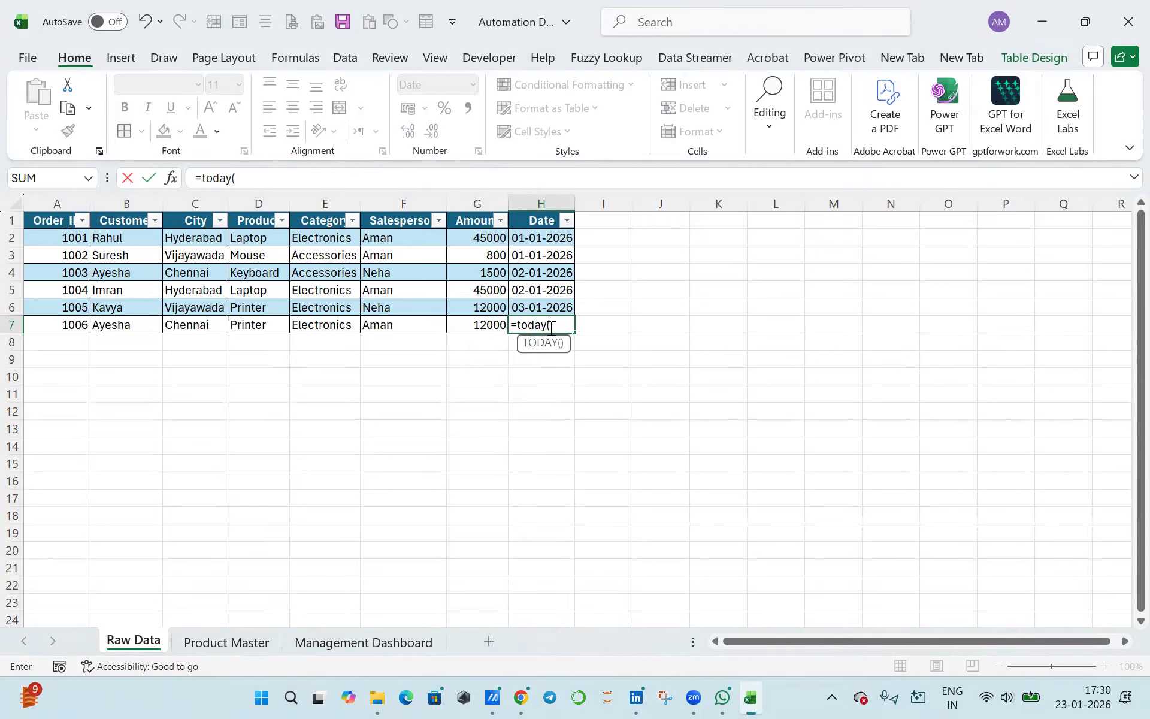
key("Return")
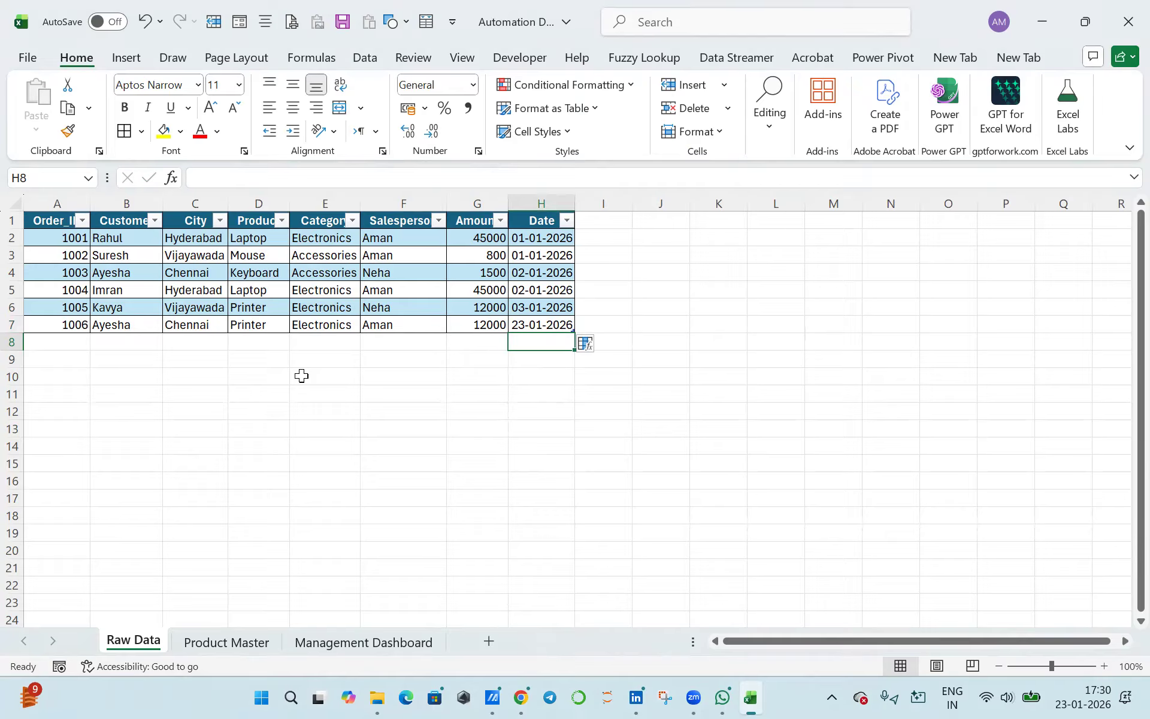
- Check the metrics on Management Dashboard against the extended Raw Data table and the empty row 8 below it
left_click(380, 643)
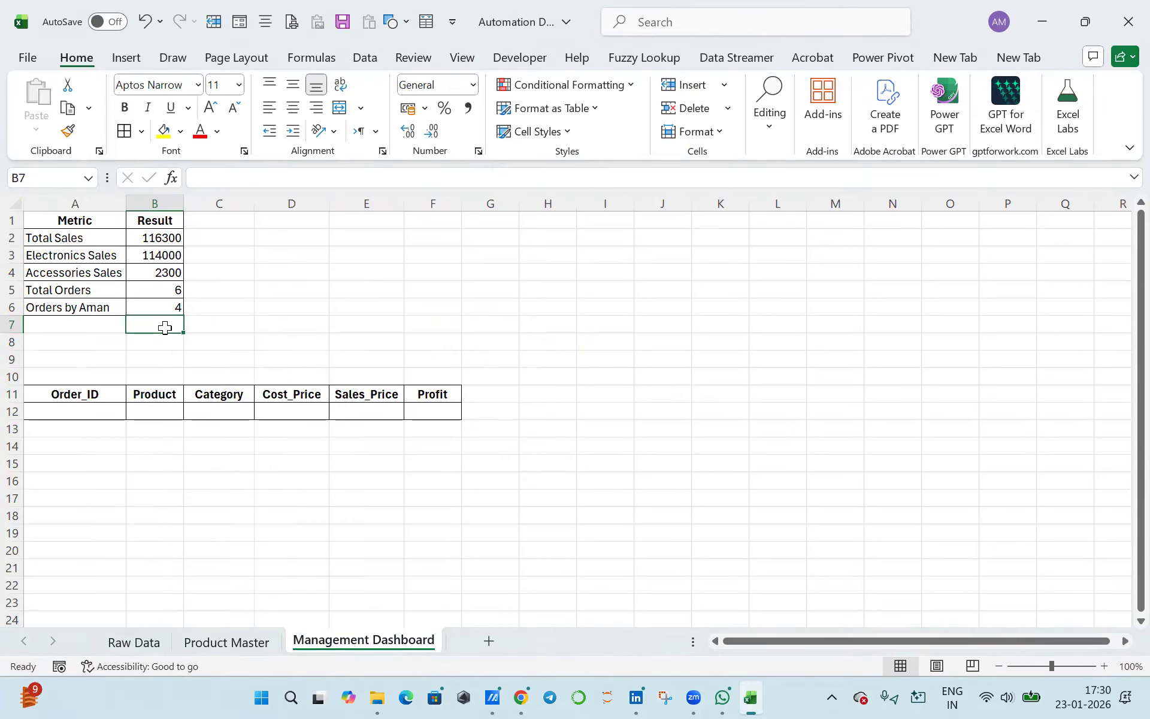
left_click(155, 640)
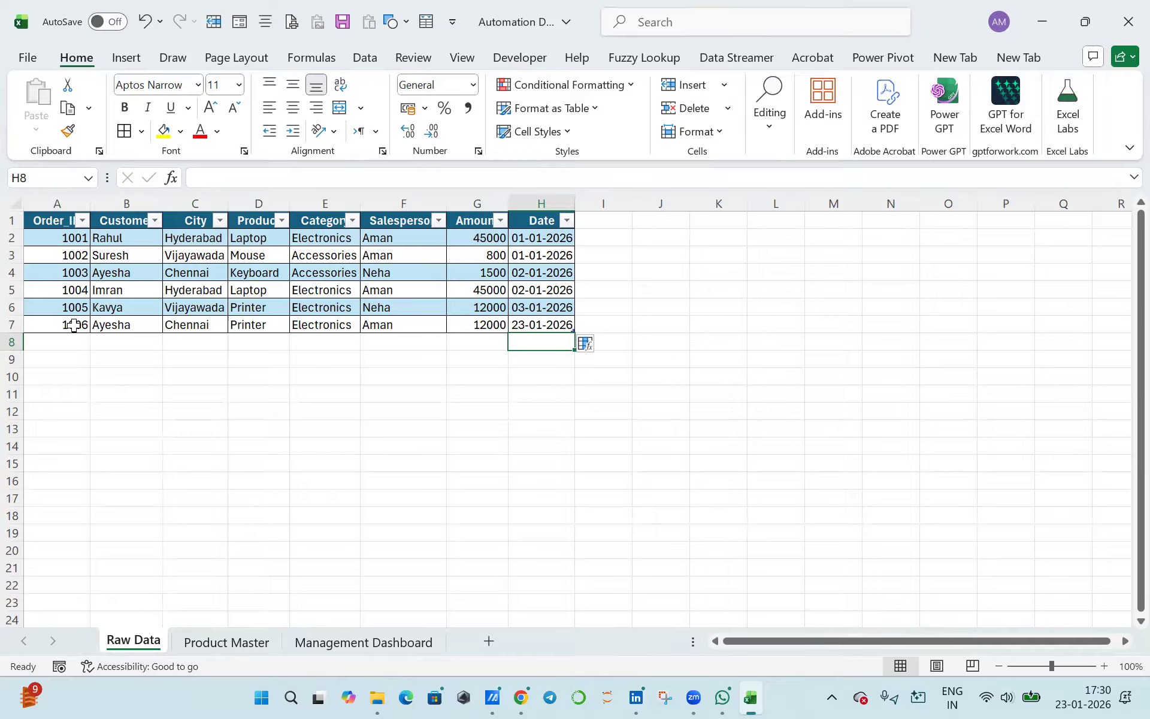
left_click(204, 276)
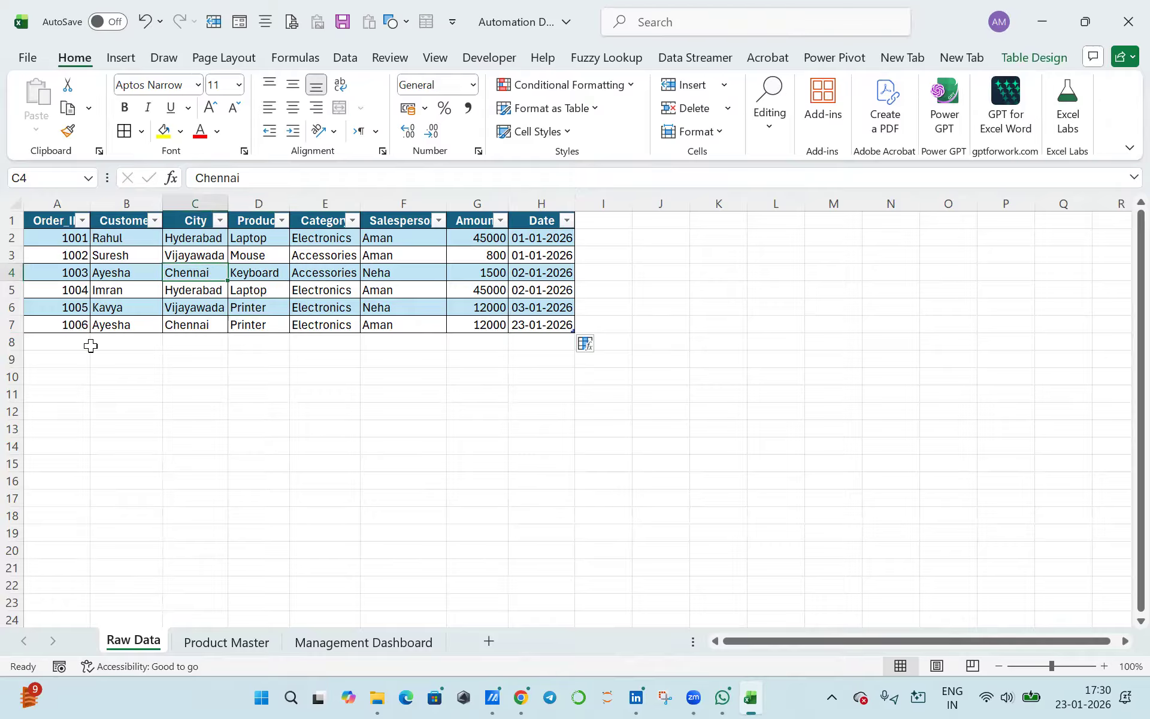
left_click(12, 342)
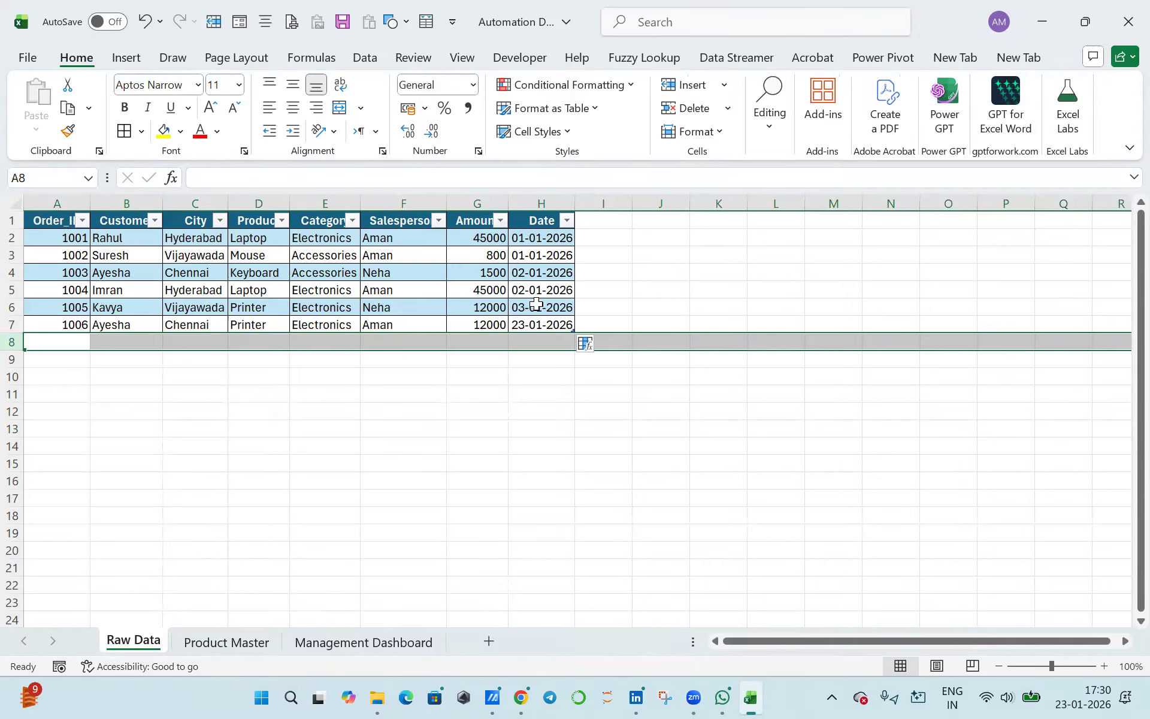
- Examine the empty column I beside the Raw Data table and display the table's design options
left_click(603, 203)
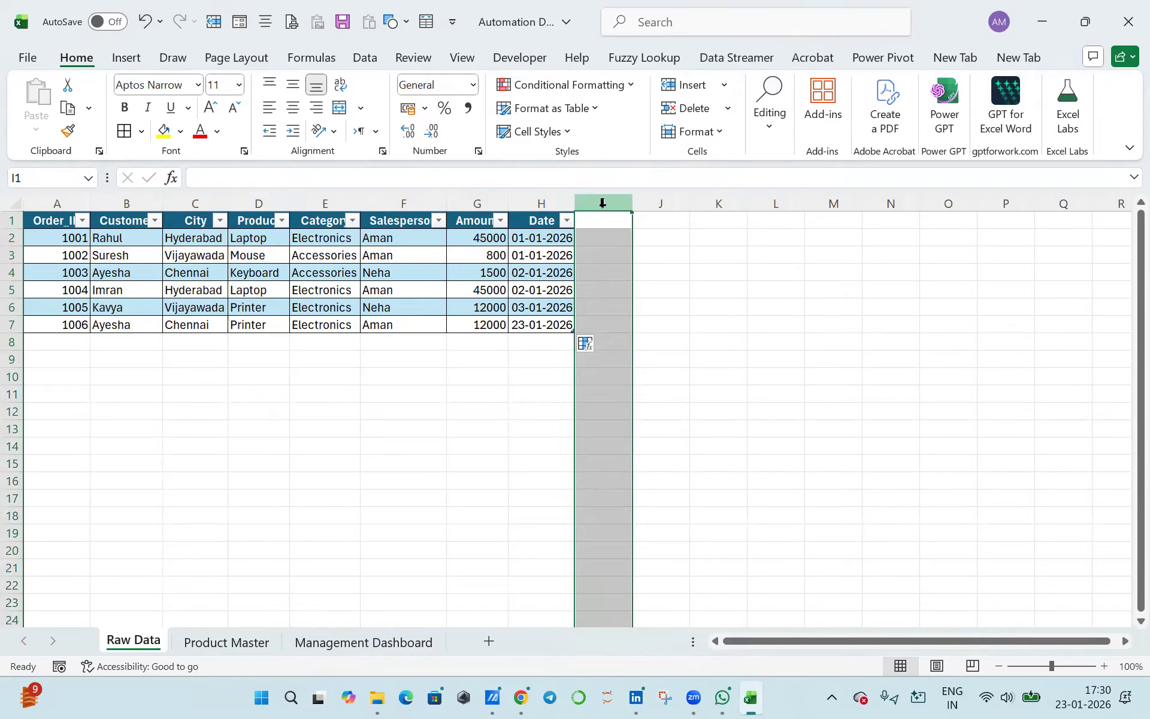
left_click(596, 240)
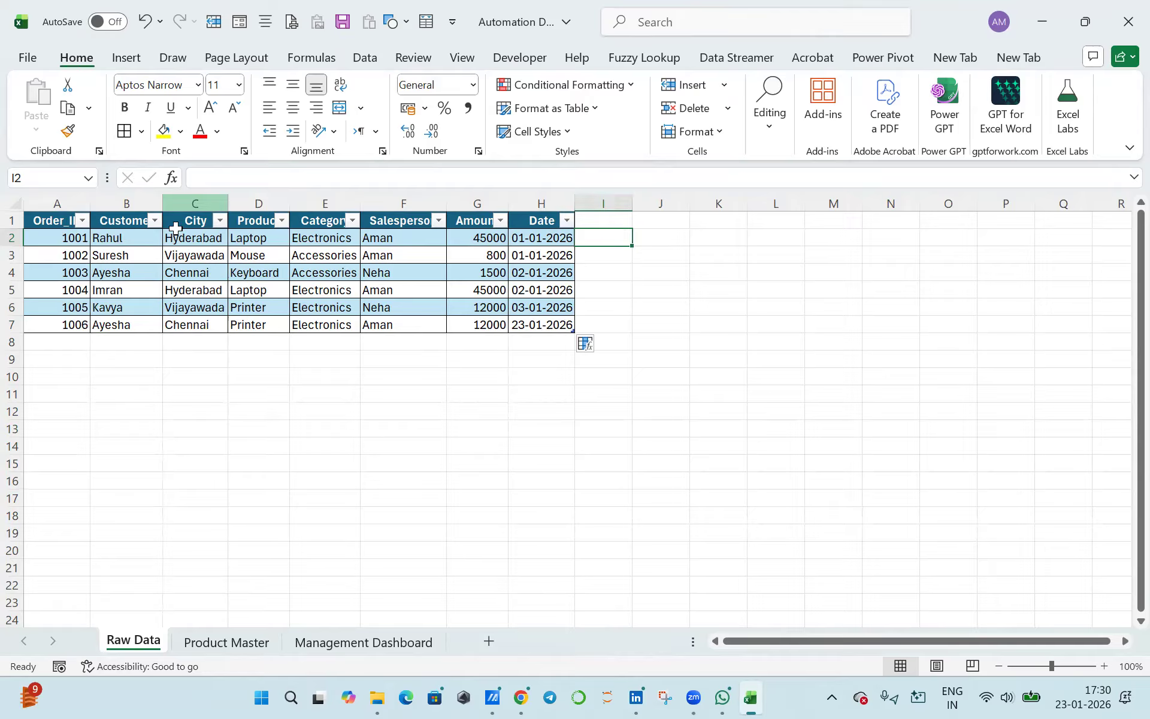
left_click(375, 273)
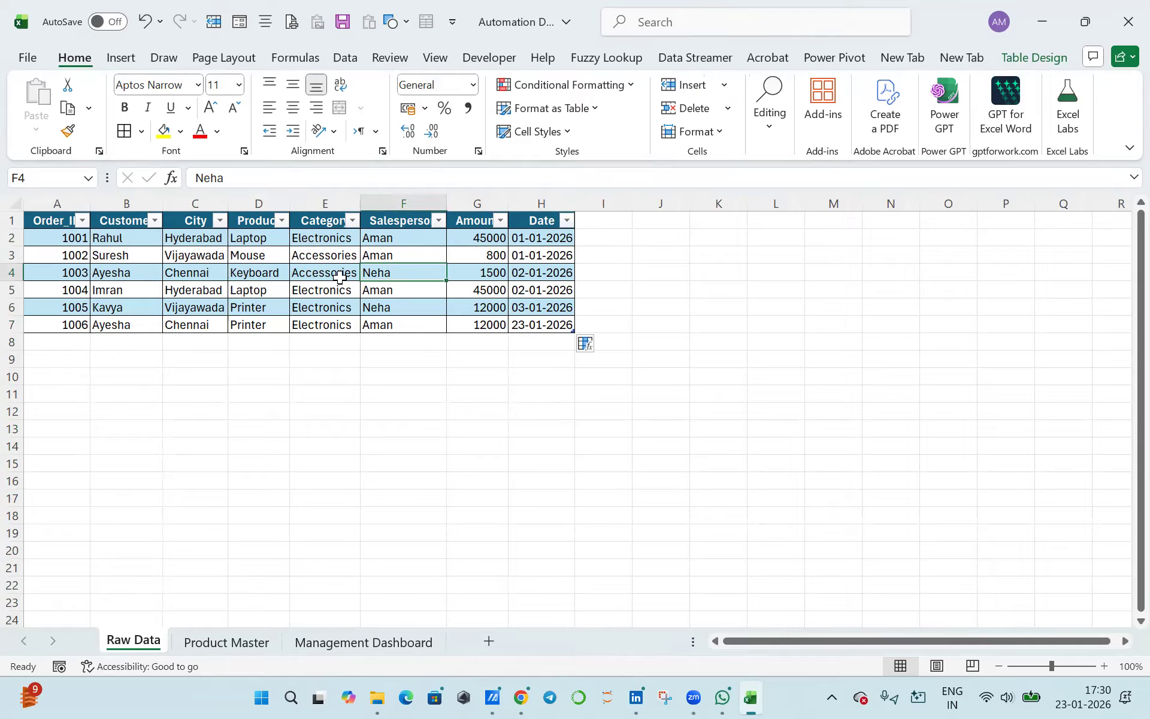
left_click(1035, 58)
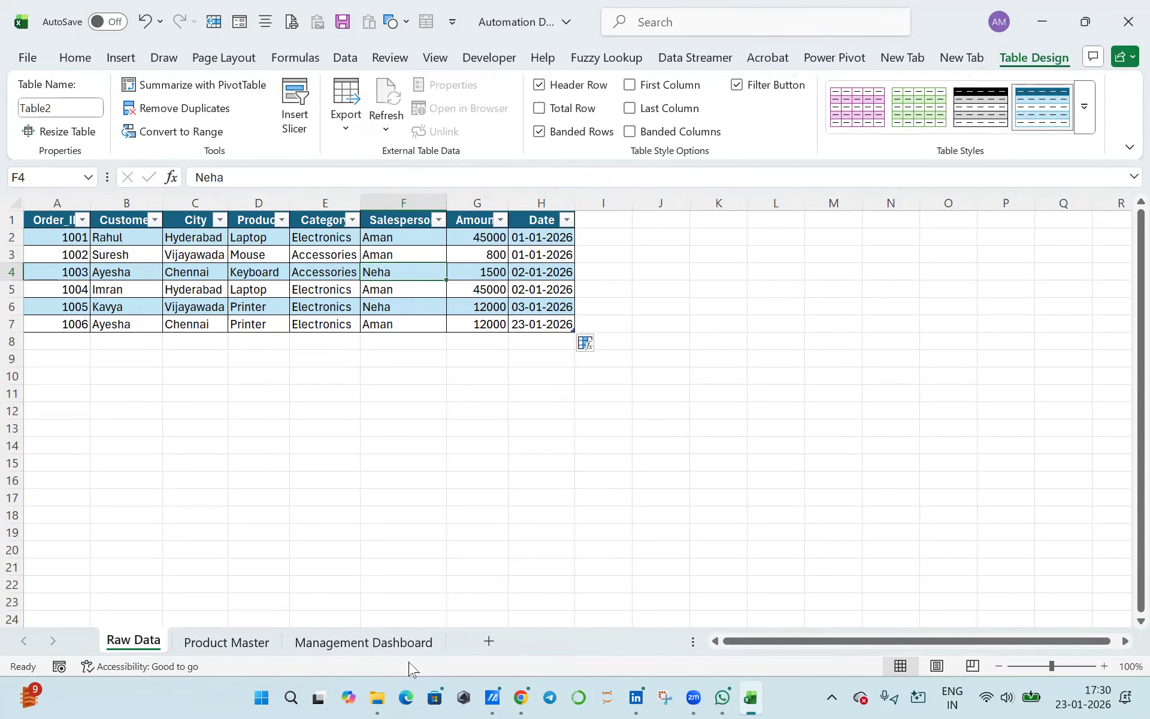
- Review the metric results in B2:B6 of Management Dashboard against the Raw Data sheet, and minimize the workbook window
left_click(404, 644)
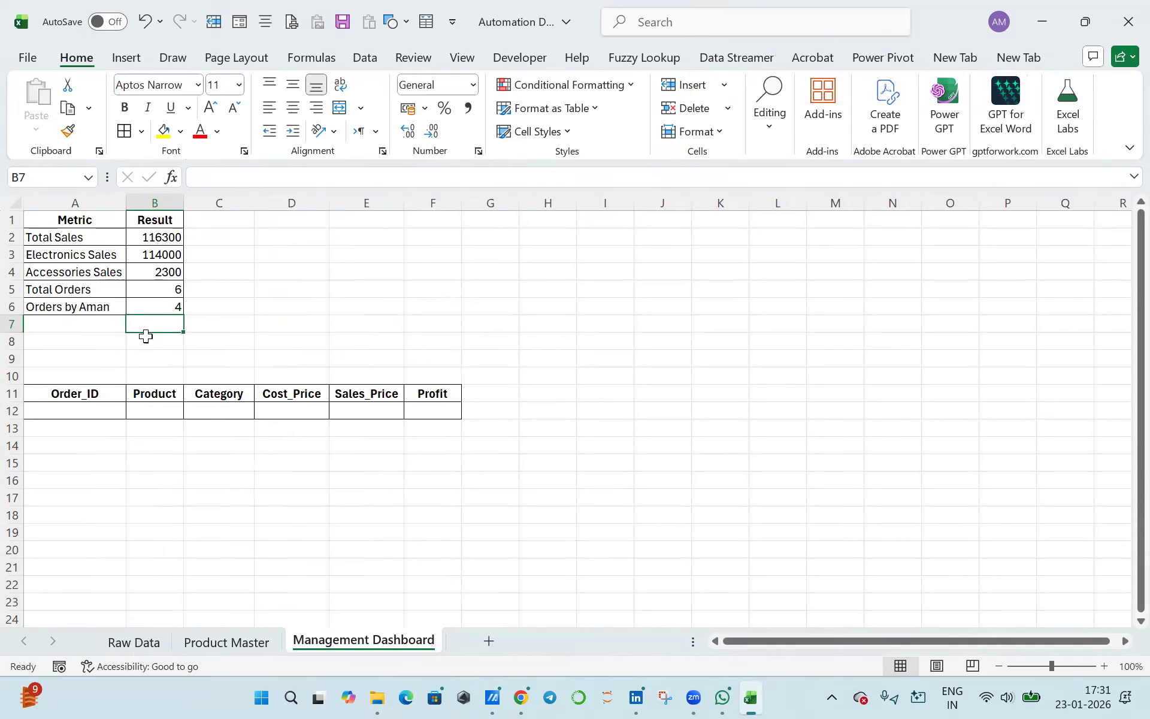
left_click_drag(166, 237, 168, 312)
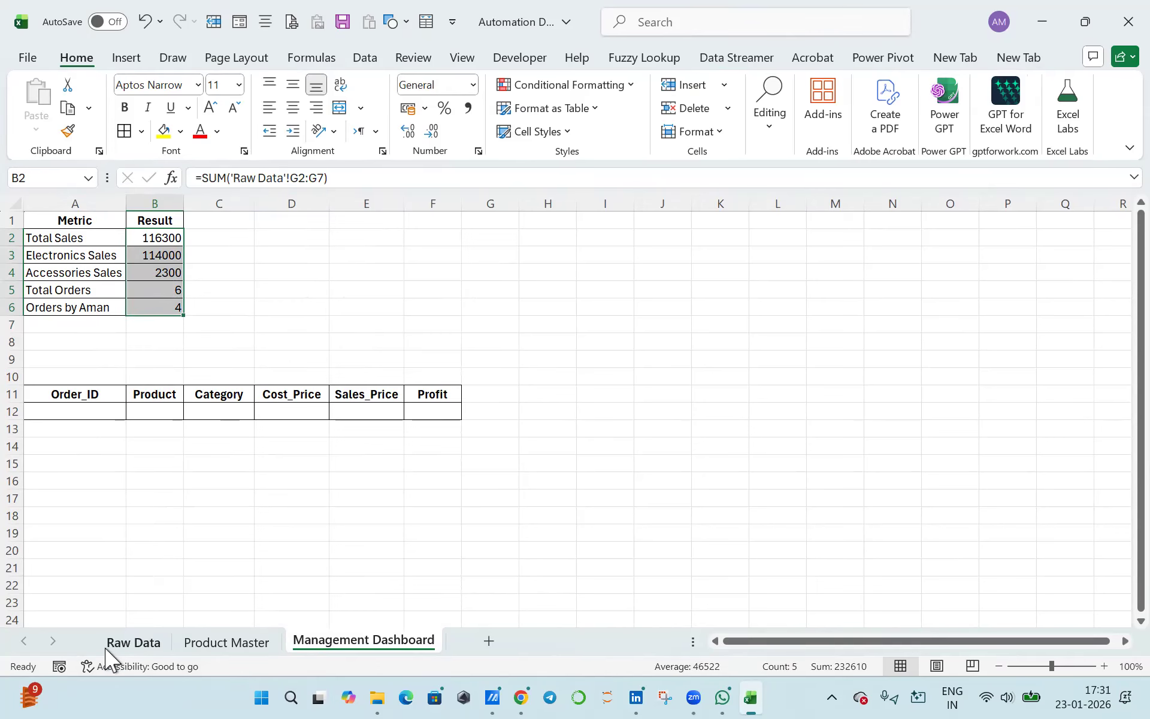
left_click(123, 651)
left_click(307, 644)
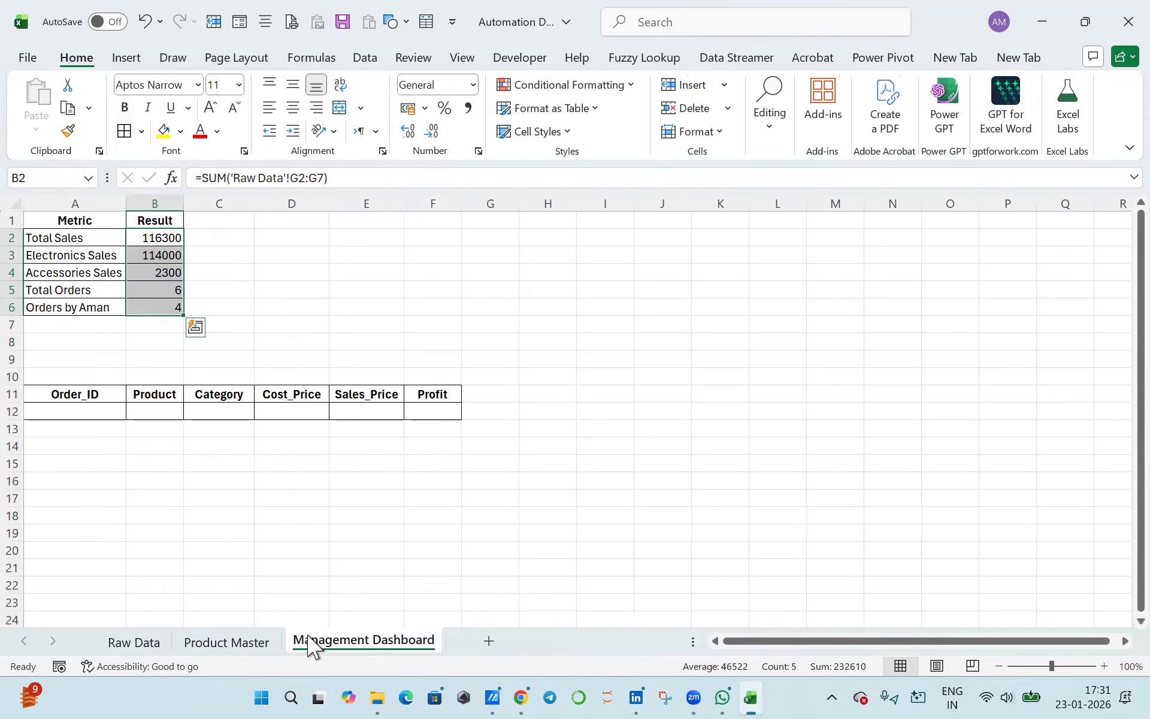
left_click(146, 646)
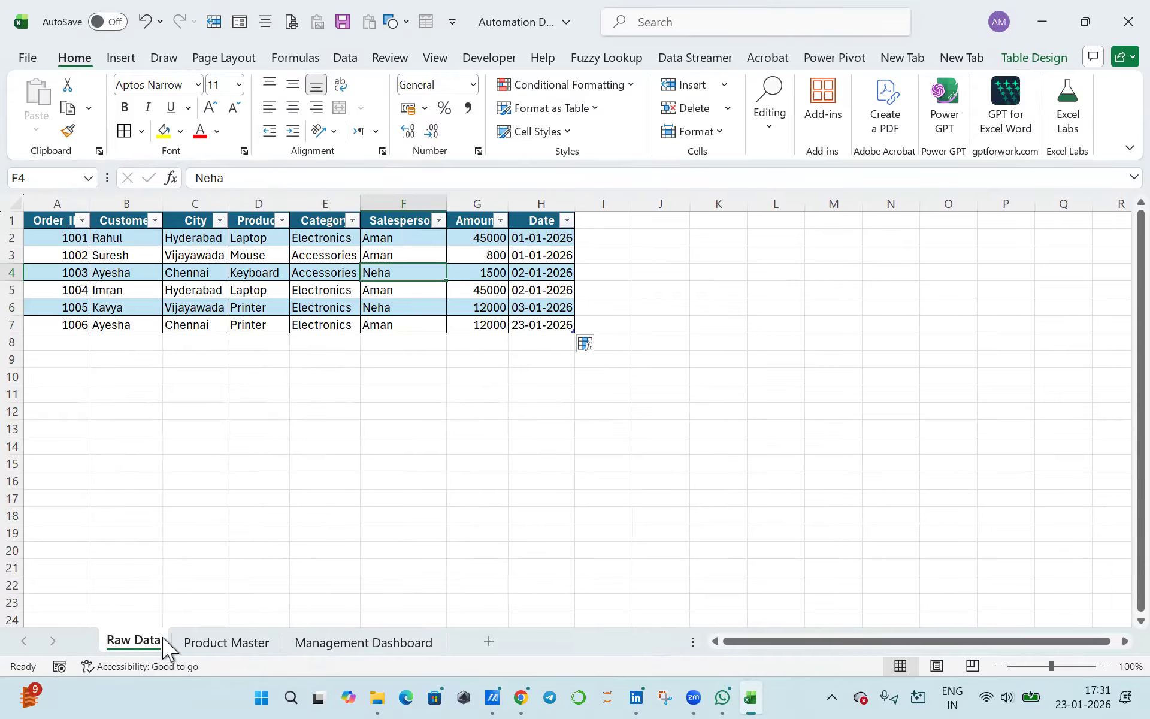
left_click(320, 648)
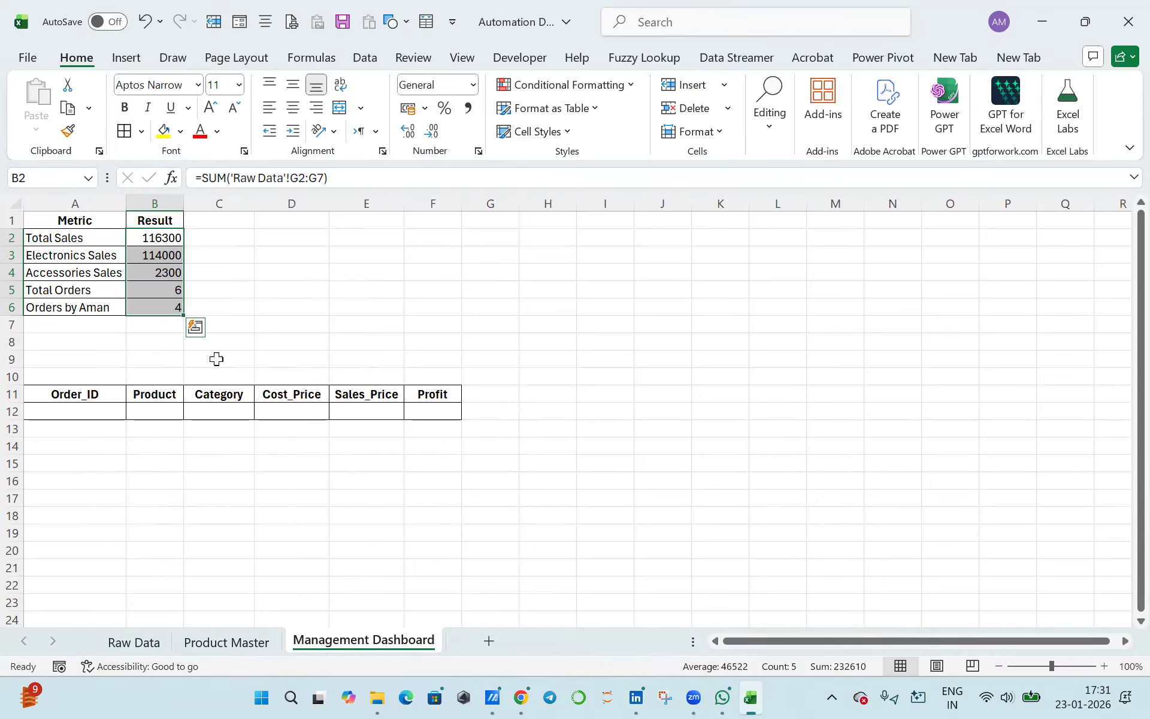
left_click(1041, 21)
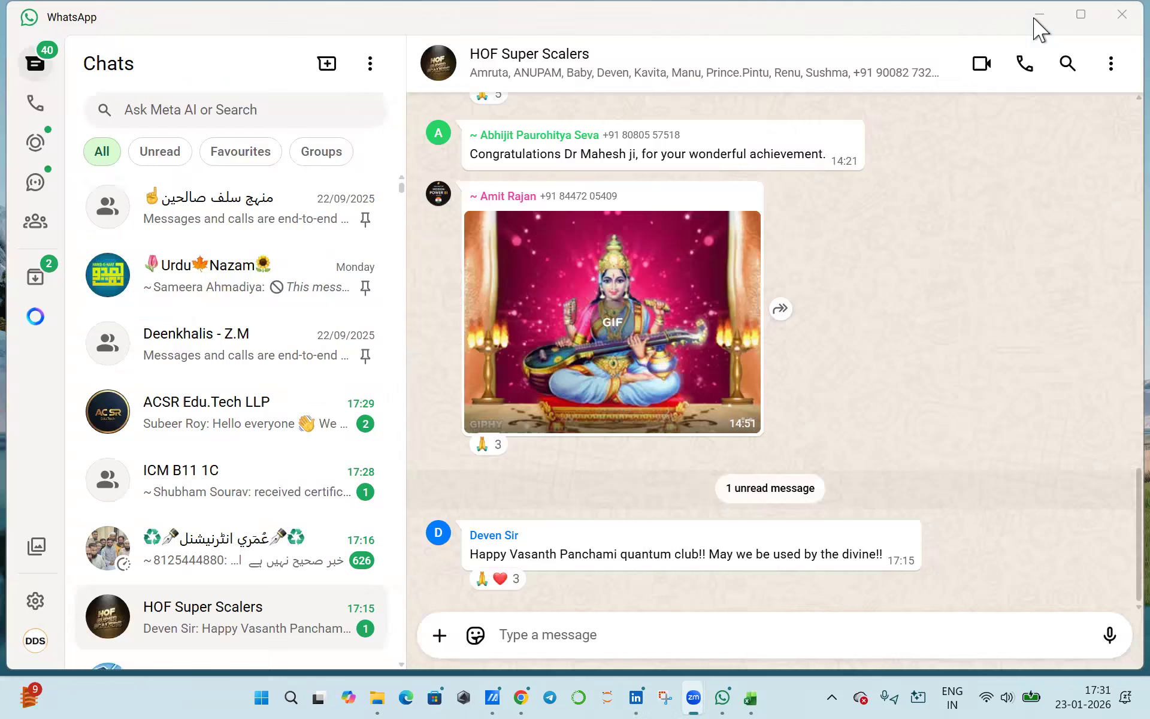